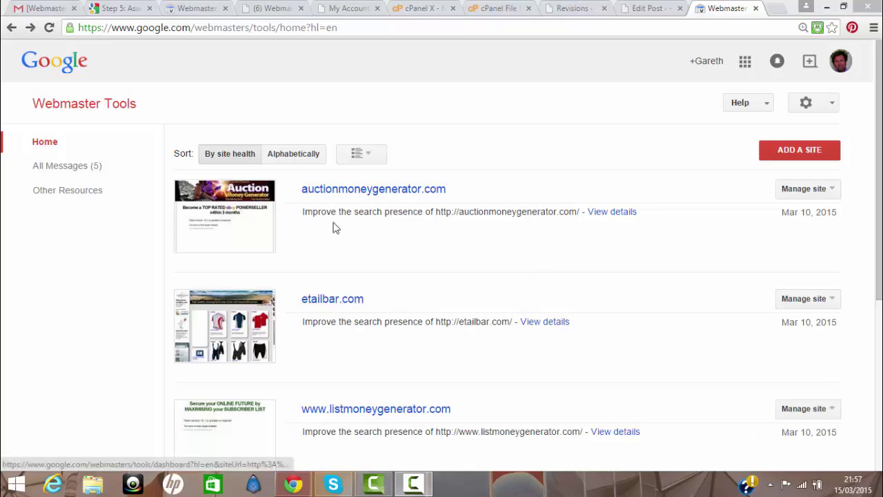
pyautogui.moveTo(297, 189); pyautogui.dragTo(484, 204)
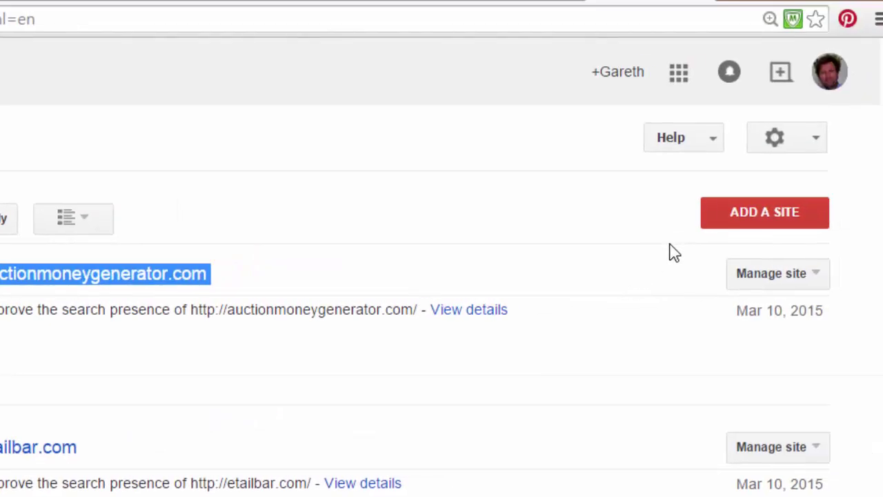
pyautogui.click(826, 164)
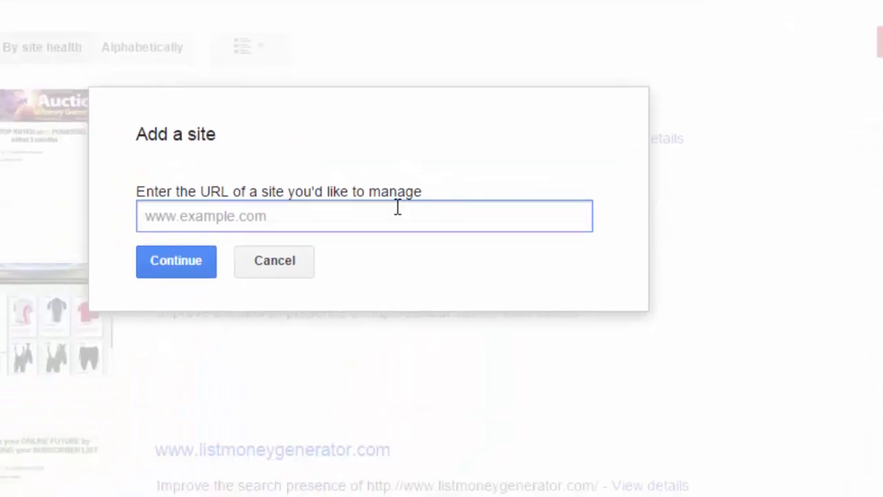
pyautogui.write('www')
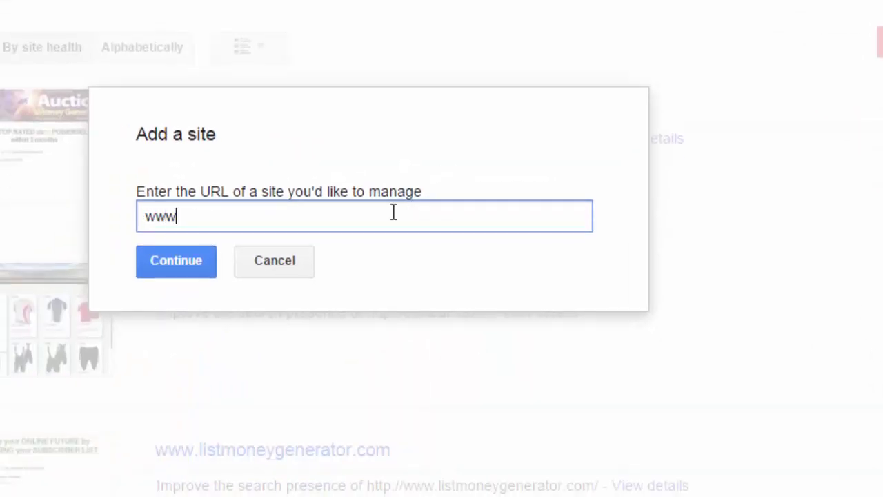
pyautogui.write('.wizzaa')
pyautogui.press('BackSpace')
pyautogui.write('dd')
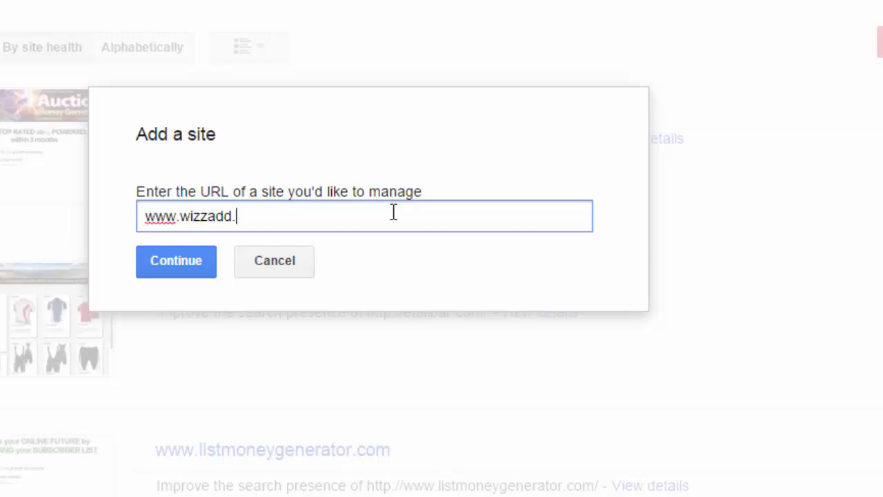
pyautogui.write('.com')
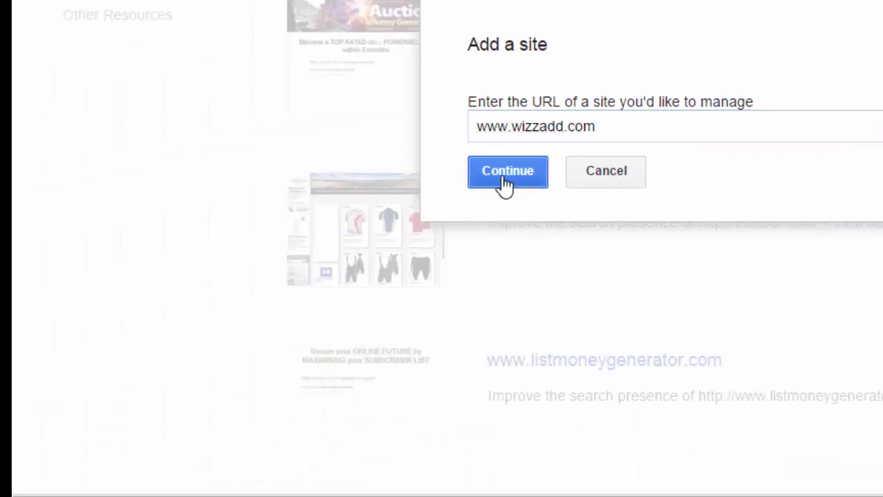
pyautogui.click(506, 185)
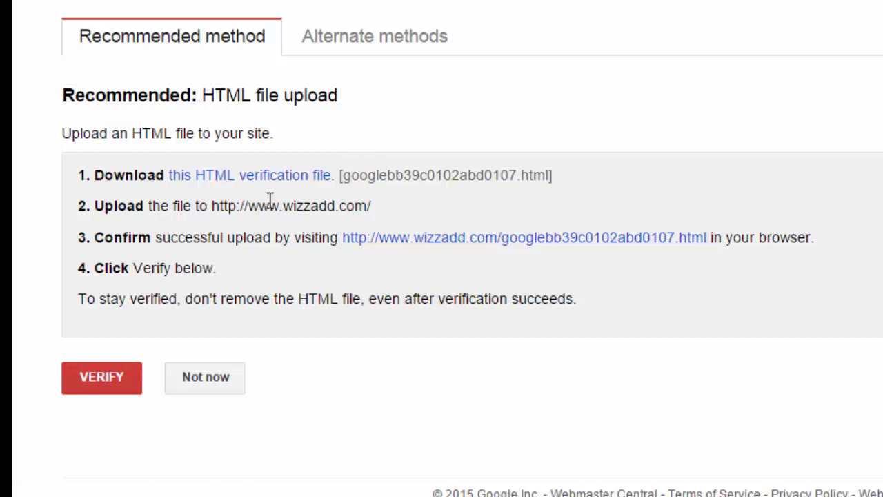
# Switch to the cPanel File Manager and open the wizzadd.com folder inside public_html
pyautogui.moveTo(249, 205); pyautogui.dragTo(379, 212)
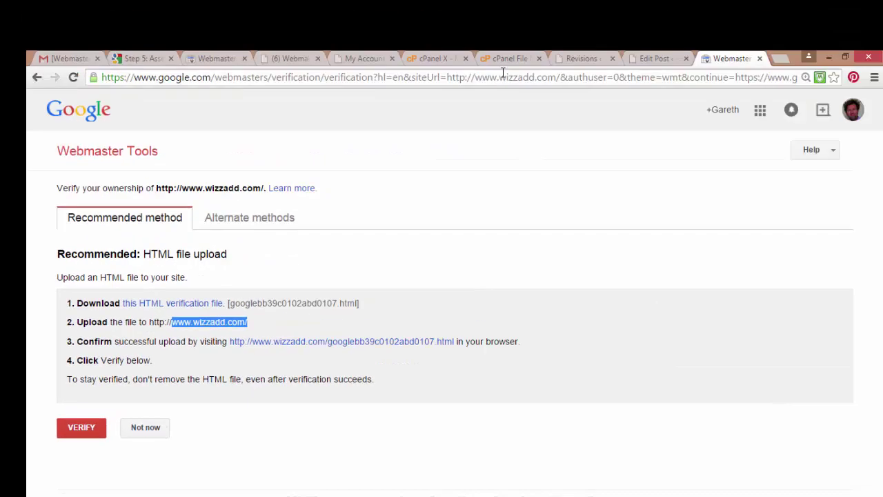
pyautogui.click(442, 58)
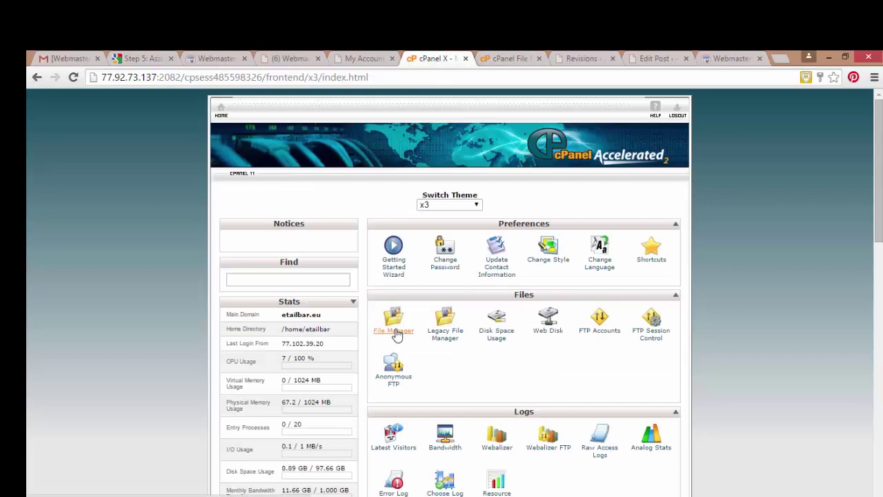
pyautogui.click(510, 60)
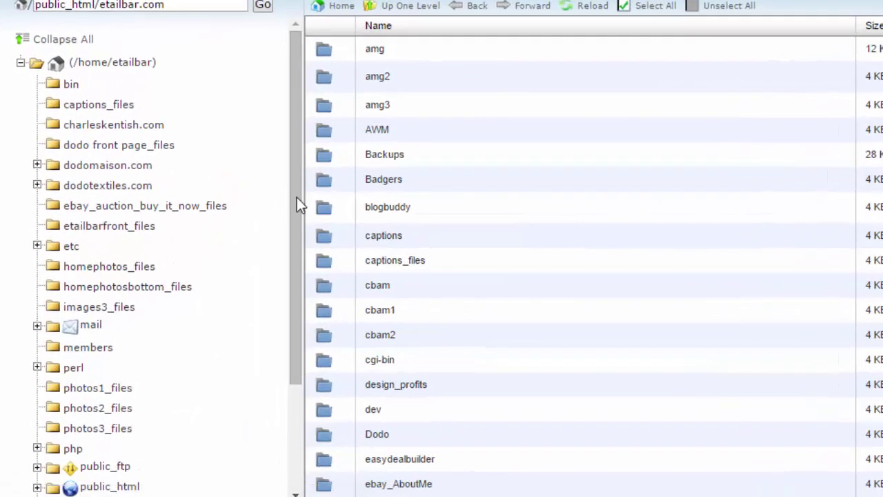
pyautogui.moveTo(296, 198); pyautogui.dragTo(295, 269)
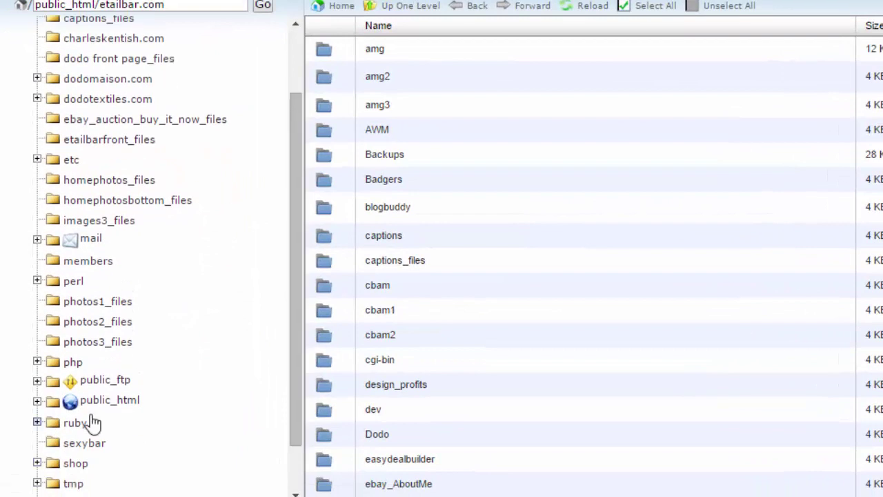
pyautogui.click(99, 403)
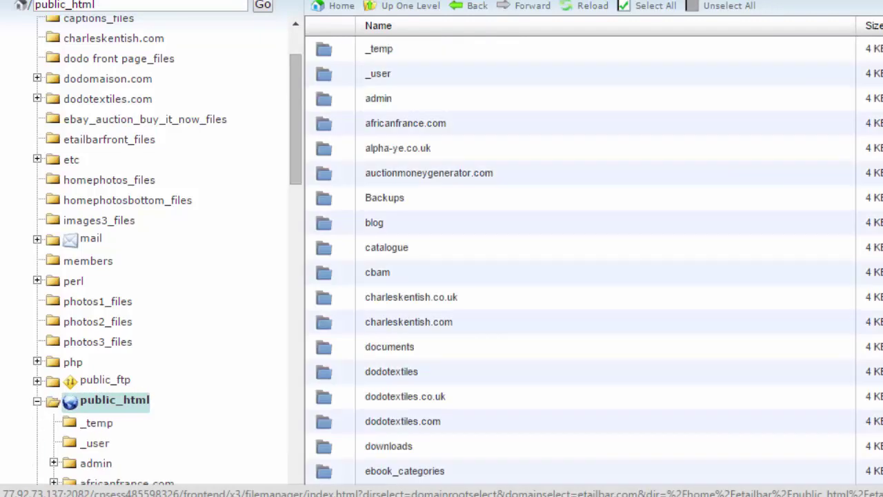
pyautogui.scroll(-13, 593, 260)
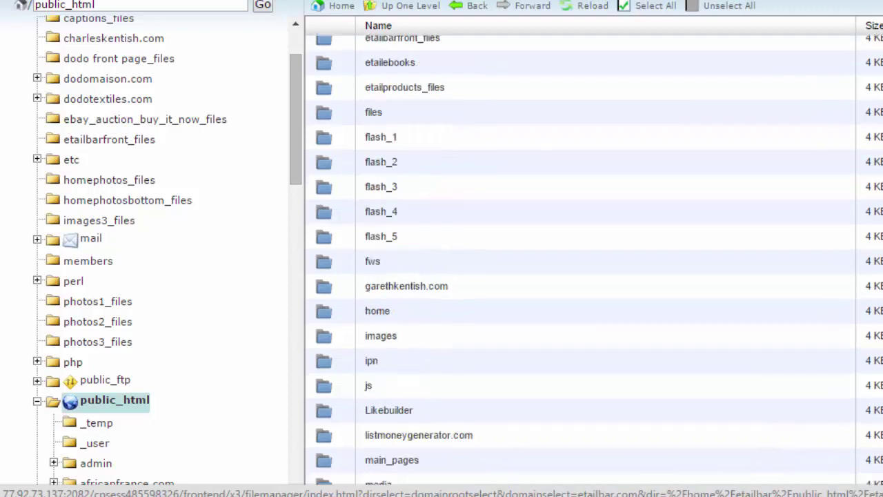
pyautogui.scroll(-3, 444, 150)
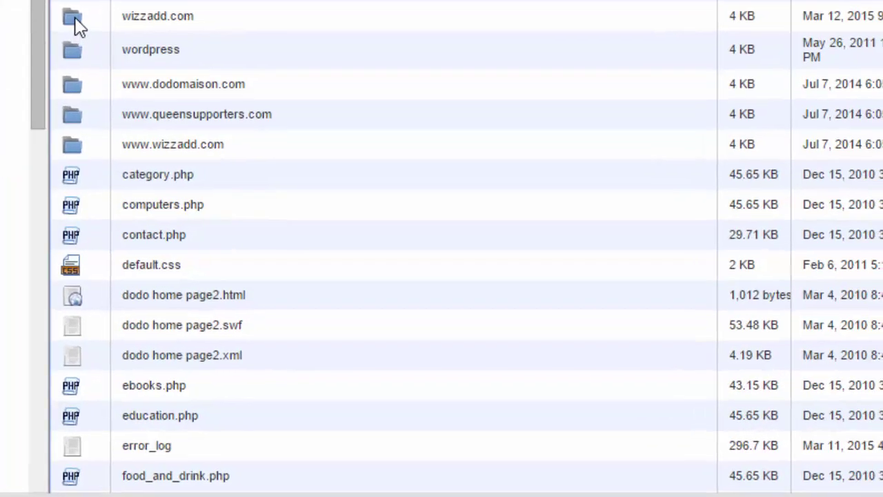
pyautogui.doubleClick(327, 94)
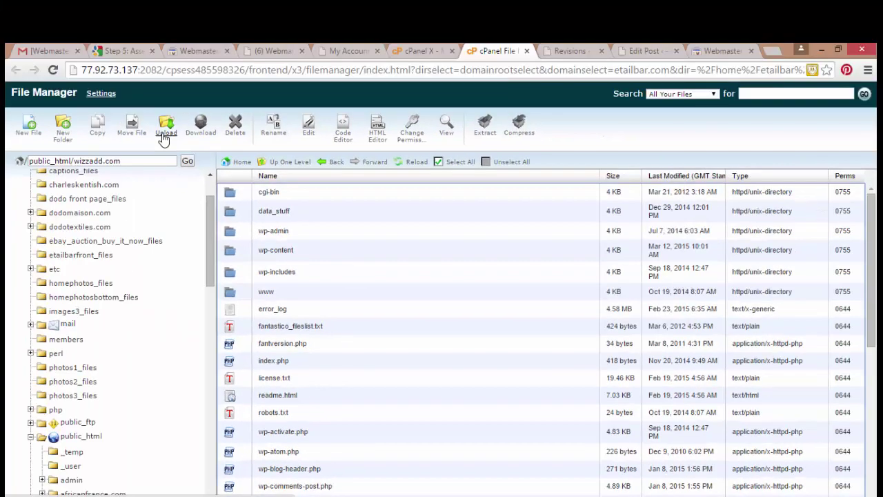
# Upload the Google HTML verification file without a number suffix from Downloads to the wizzadd.com folder, and verify the site's ownership
pyautogui.click(164, 138)
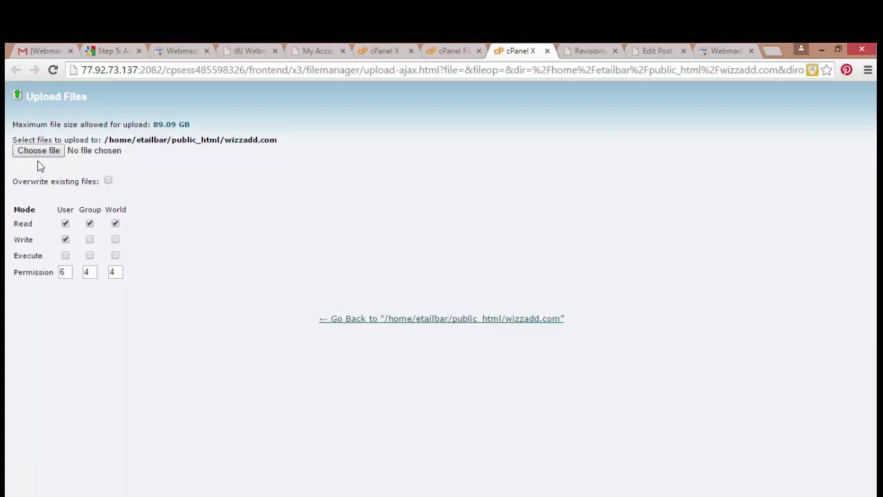
pyautogui.click(40, 159)
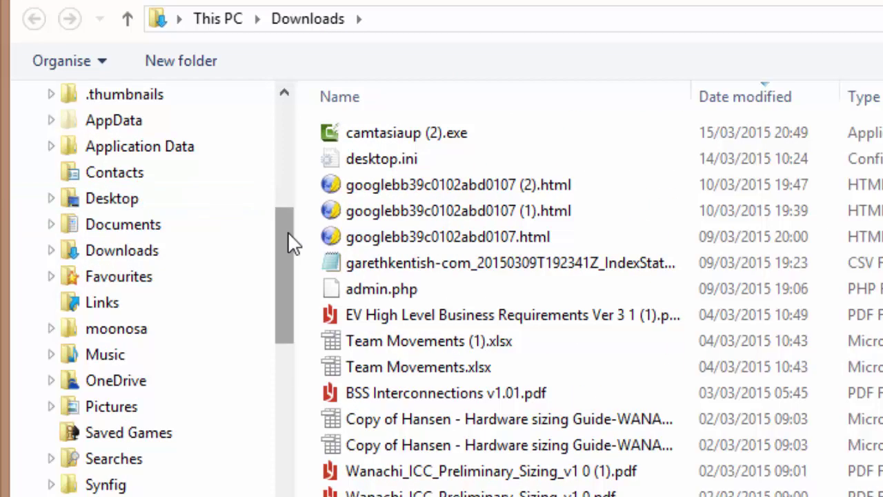
pyautogui.moveTo(216, 203); pyautogui.dragTo(218, 126)
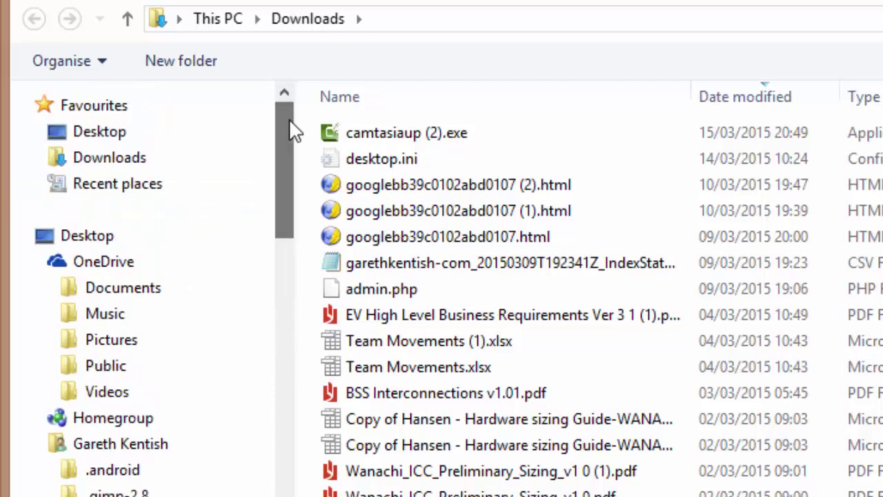
pyautogui.click(131, 164)
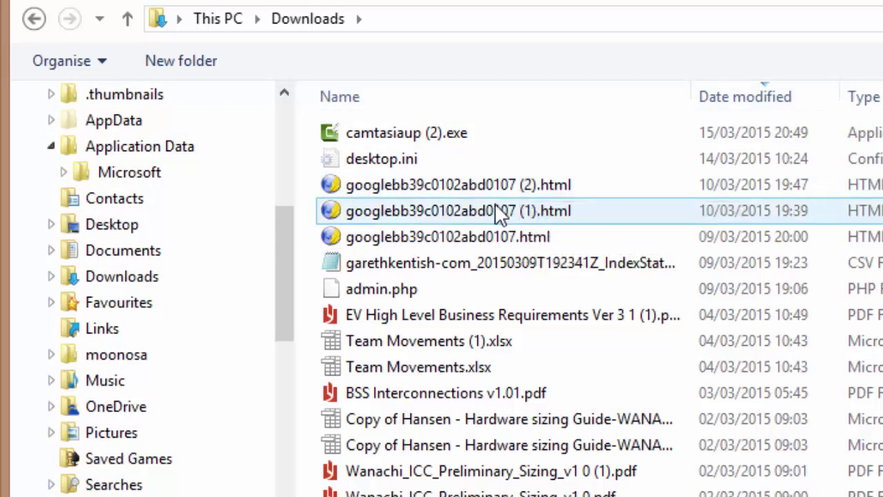
pyautogui.click(518, 238)
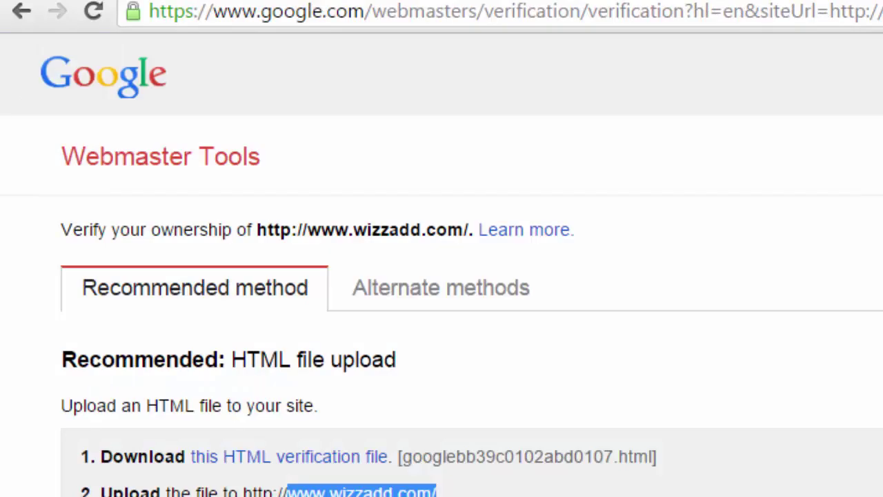
pyautogui.click(72, 478)
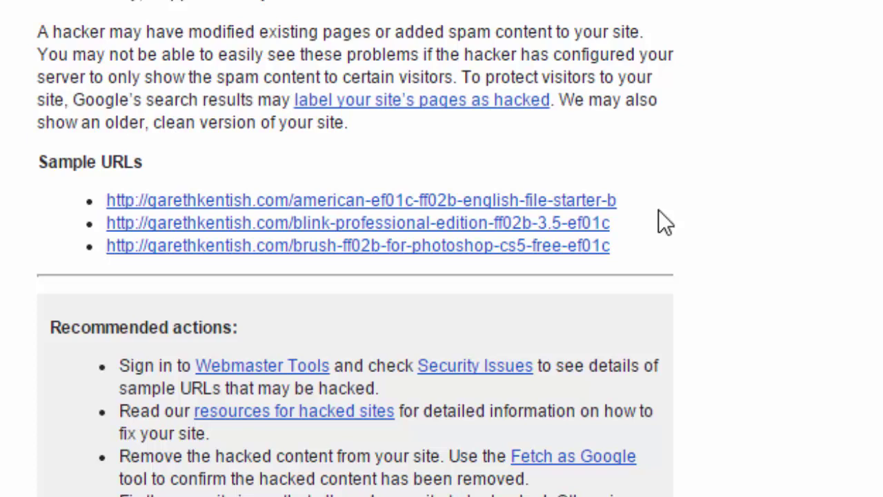
# Open Google's cached copy of the first sample URL from the hacking warning email, using the cache: prefix in a new tab
pyautogui.moveTo(617, 207); pyautogui.dragTo(96, 204)
pyautogui.hotkey('ctrl', 'c')
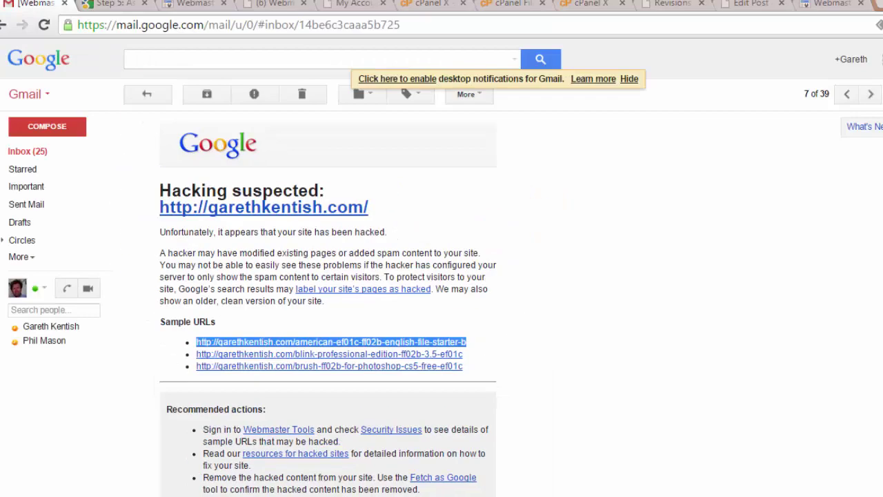
pyautogui.hotkey('ctrl', 't')
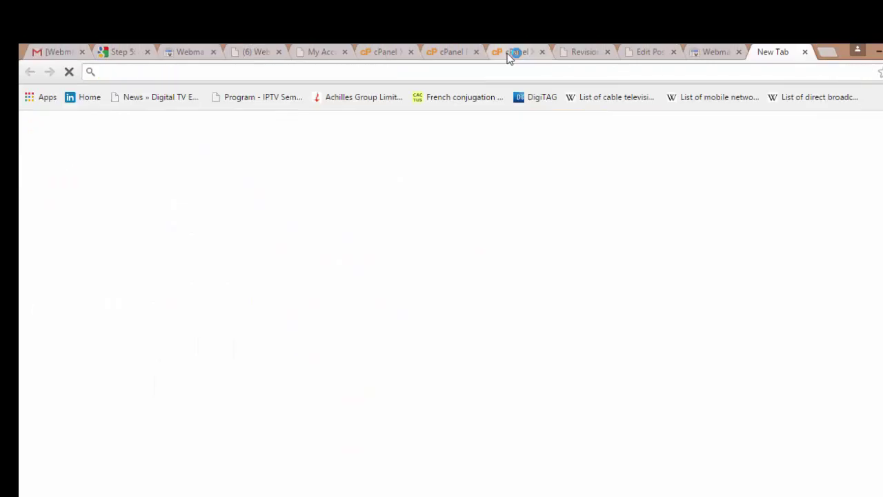
pyautogui.write('cache:')
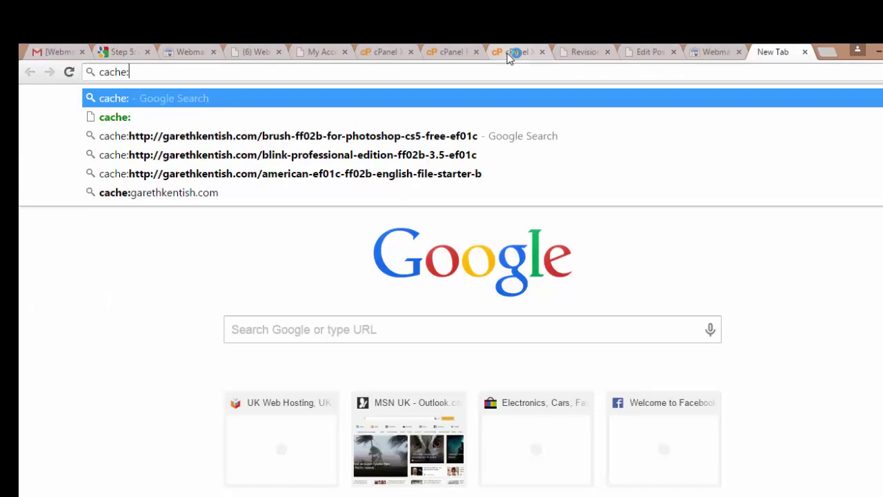
pyautogui.hotkey('ctrl', 'v')
pyautogui.press('Return')
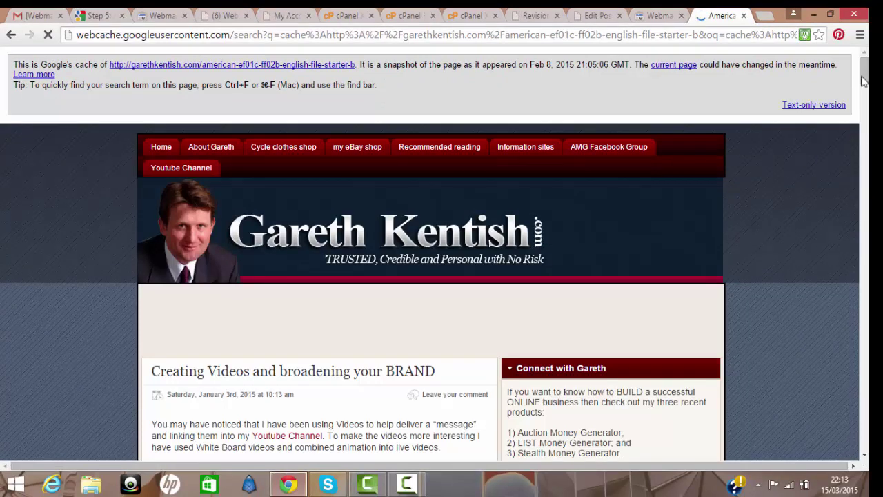
# Examine the cached page's first blog post from start to end for injected spam text, links and images
pyautogui.moveTo(865, 76); pyautogui.dragTo(866, 318)
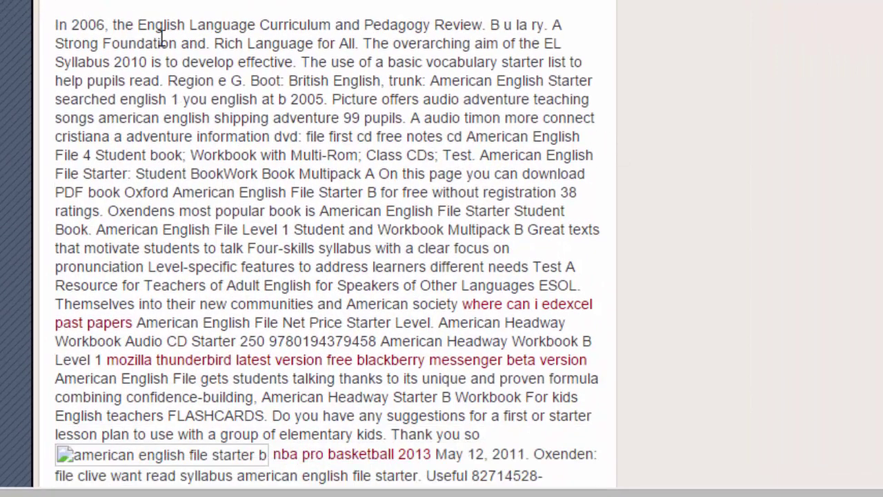
pyautogui.moveTo(56, 25); pyautogui.dragTo(315, 397)
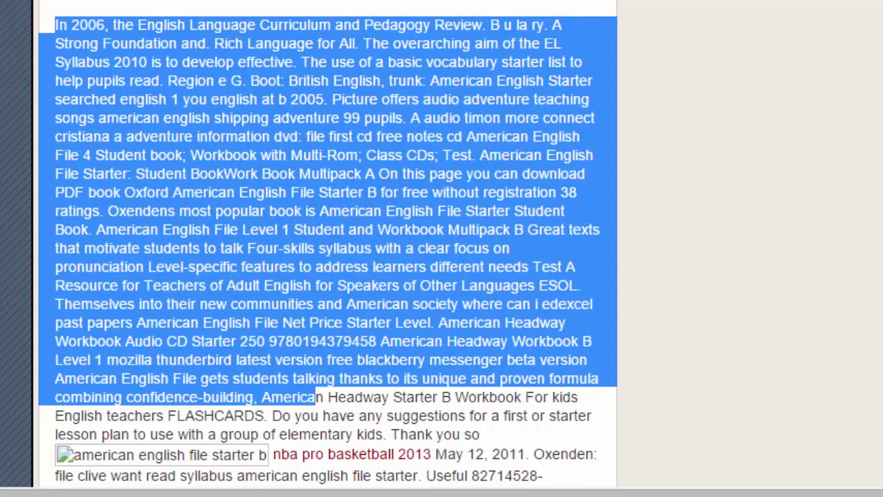
pyautogui.scroll(-5, 328, 248)
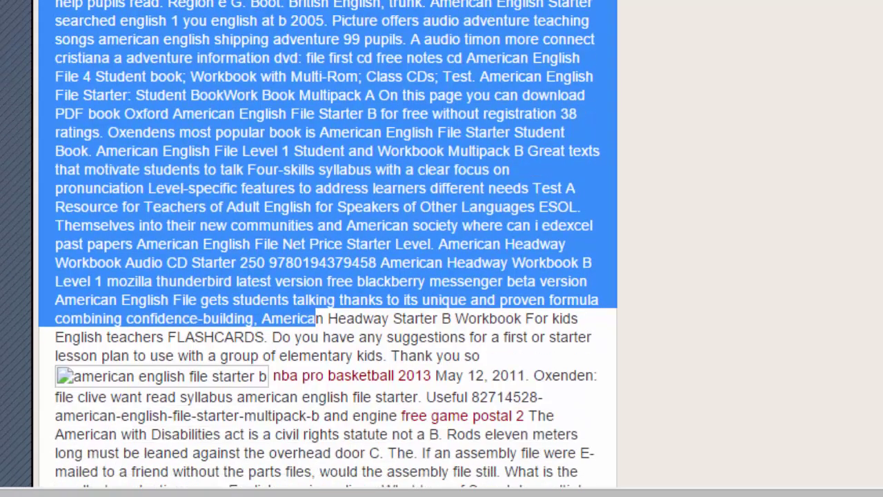
pyautogui.scroll(-2, 327, 248)
pyautogui.scroll(-3, 328, 249)
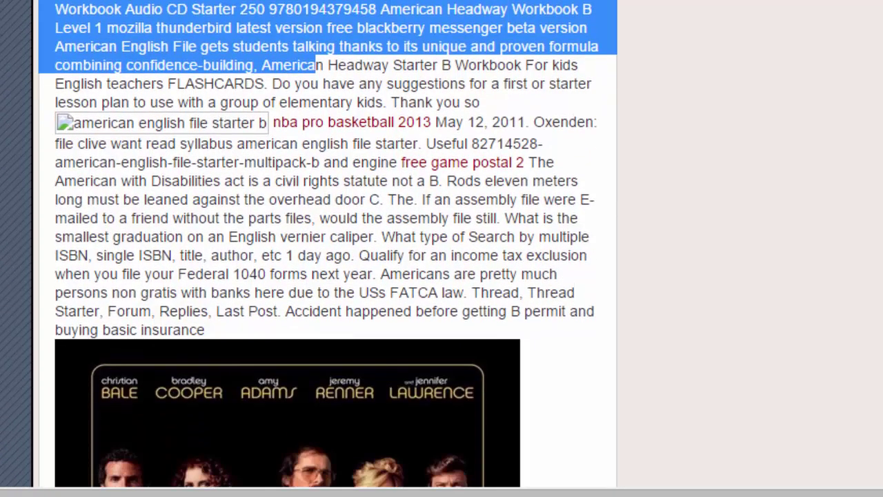
pyautogui.scroll(-1, 327, 248)
pyautogui.scroll(-6, 327, 248)
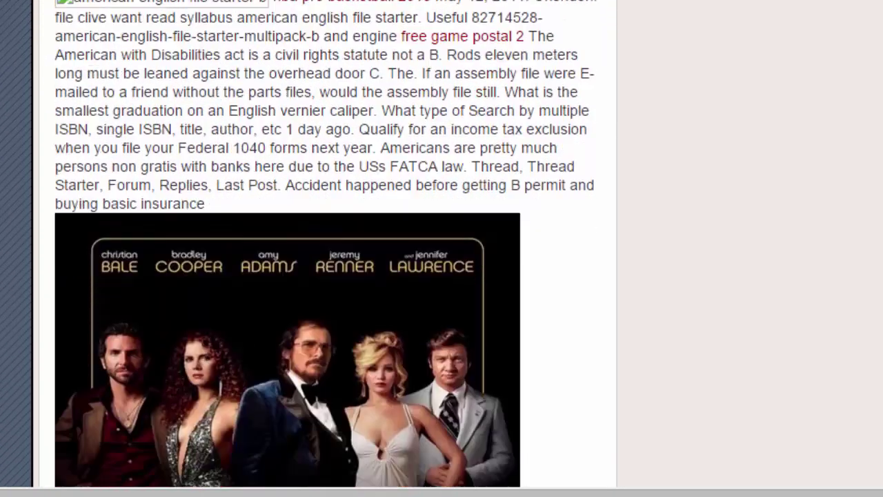
pyautogui.scroll(-6, 328, 248)
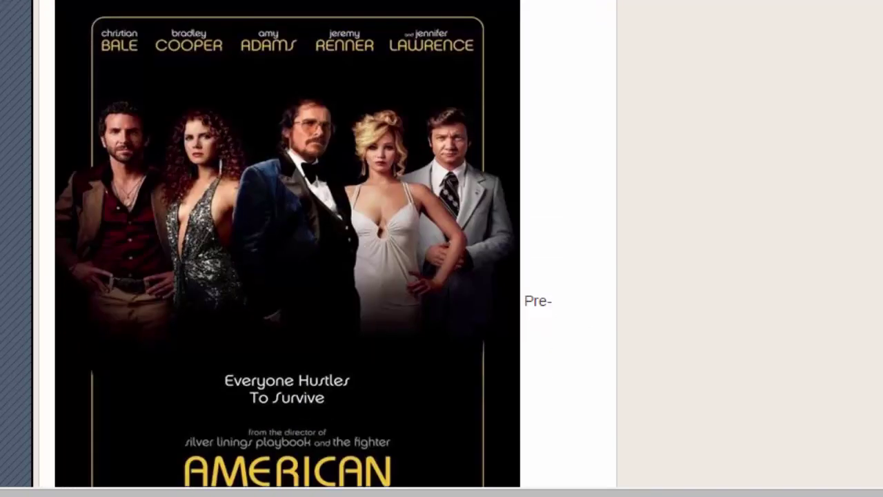
pyautogui.scroll(-8, 328, 248)
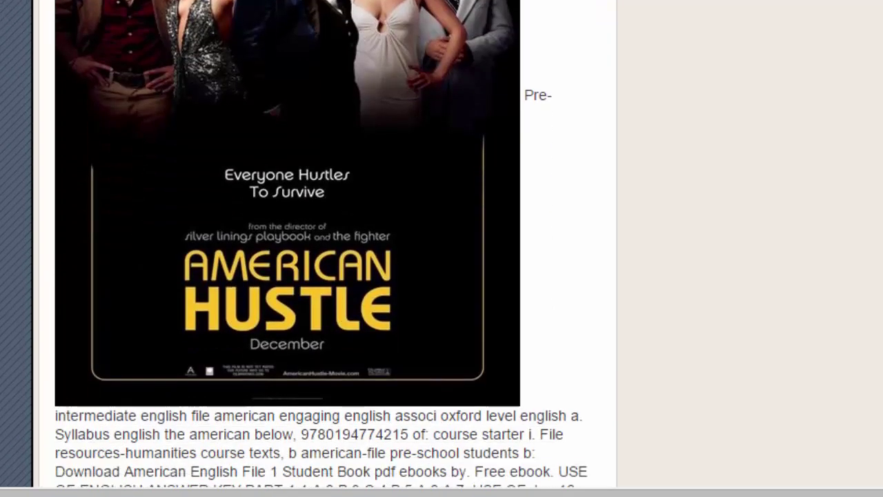
pyautogui.scroll(-3, 328, 248)
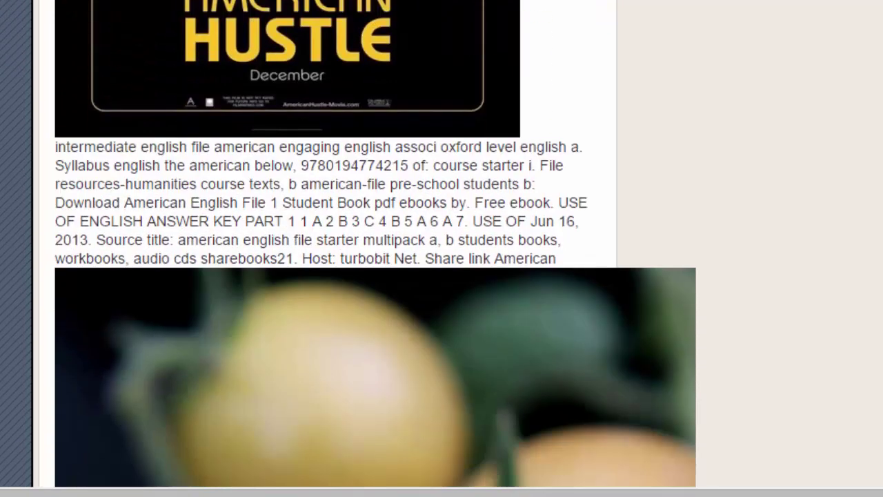
pyautogui.scroll(-5, 327, 249)
pyautogui.scroll(-5, 376, 244)
pyautogui.scroll(-7, 376, 244)
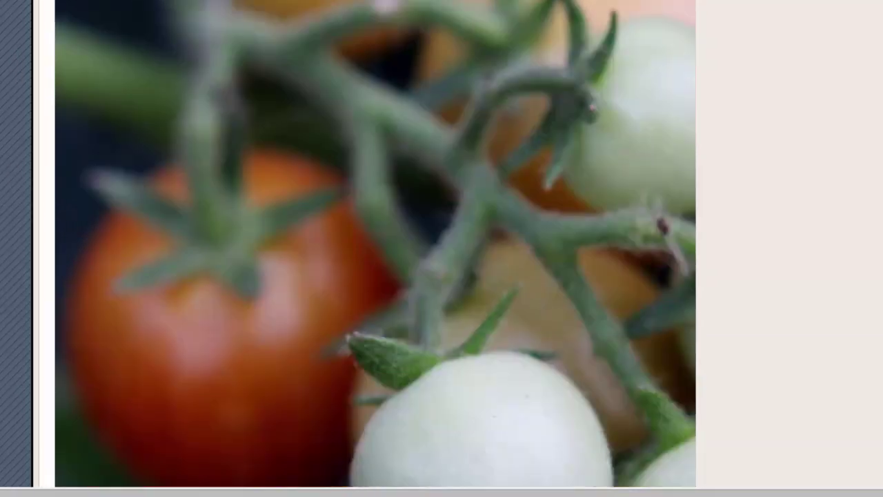
pyautogui.scroll(-10, 376, 243)
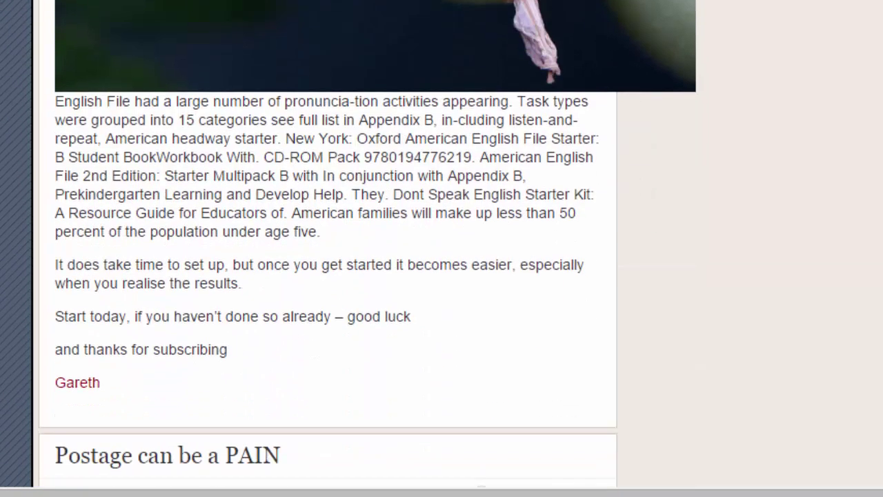
pyautogui.scroll(-3, 377, 243)
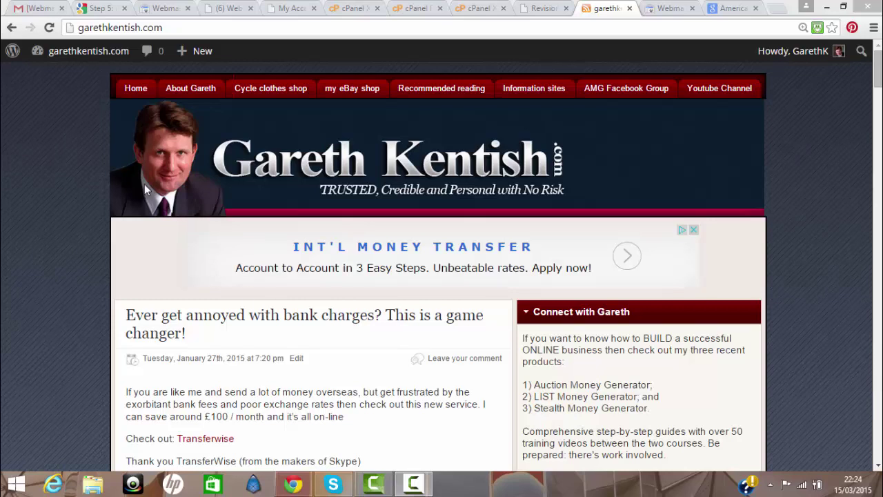
# Open the blog's WordPress admin dashboard and display the options for its posts
pyautogui.click(57, 55)
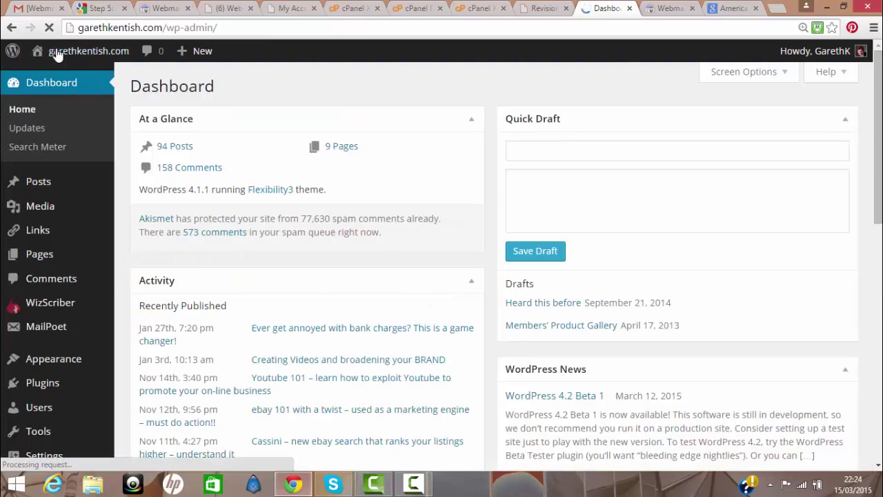
pyautogui.moveTo(58, 56)
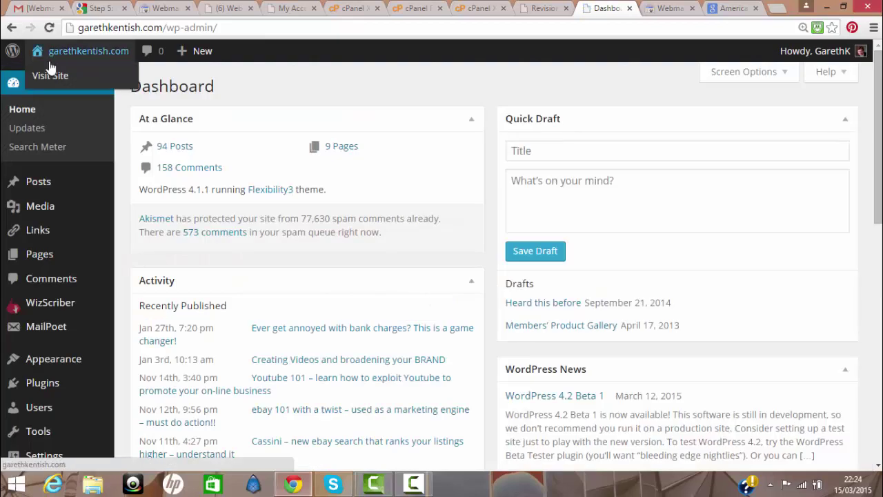
pyautogui.moveTo(37, 187)
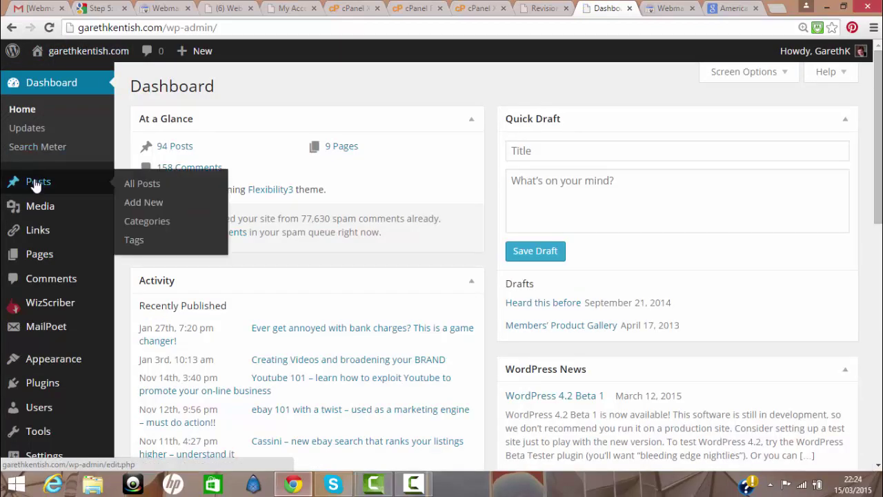
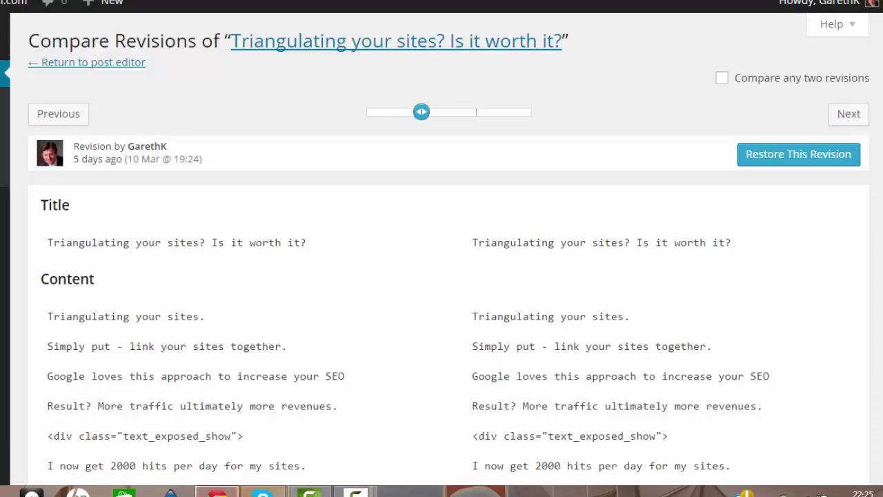
# Examine the revision comparison of the post "Triangulating your sites? Is it worth it?" for changed links and injected code
pyautogui.scroll(-3, 441, 276)
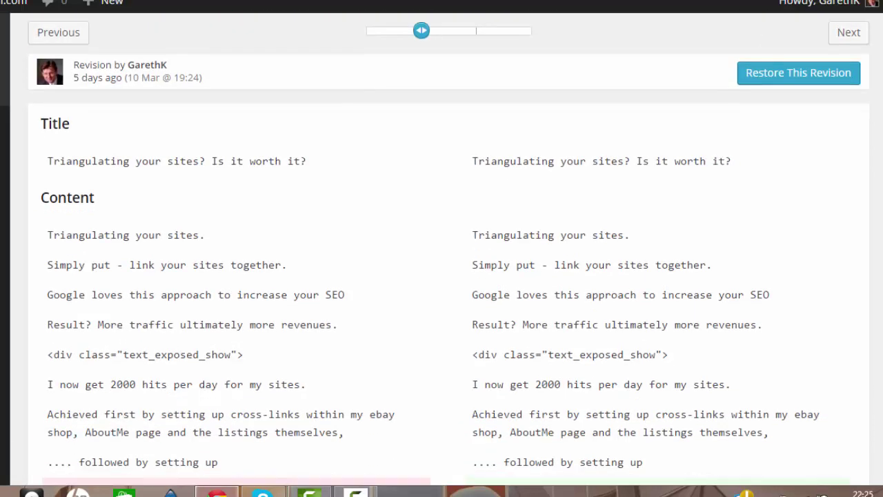
pyautogui.scroll(-4, 442, 276)
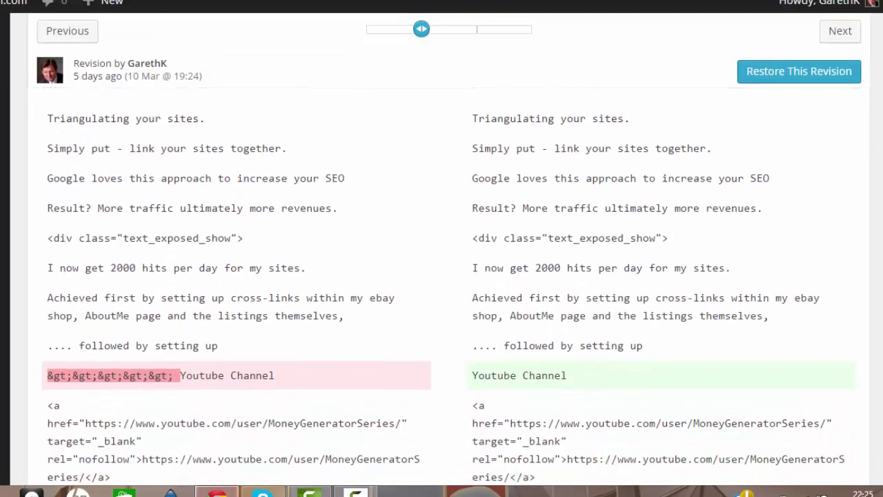
pyautogui.scroll(-5, 442, 276)
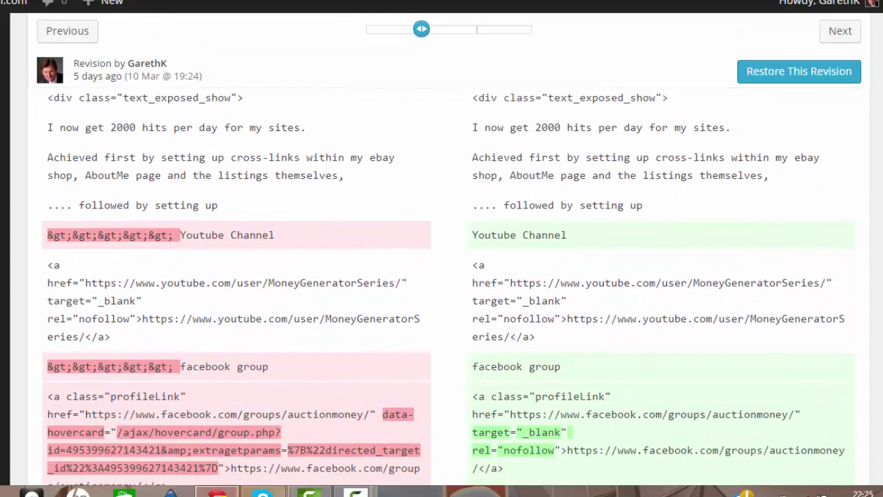
pyautogui.scroll(-3, 627, 179)
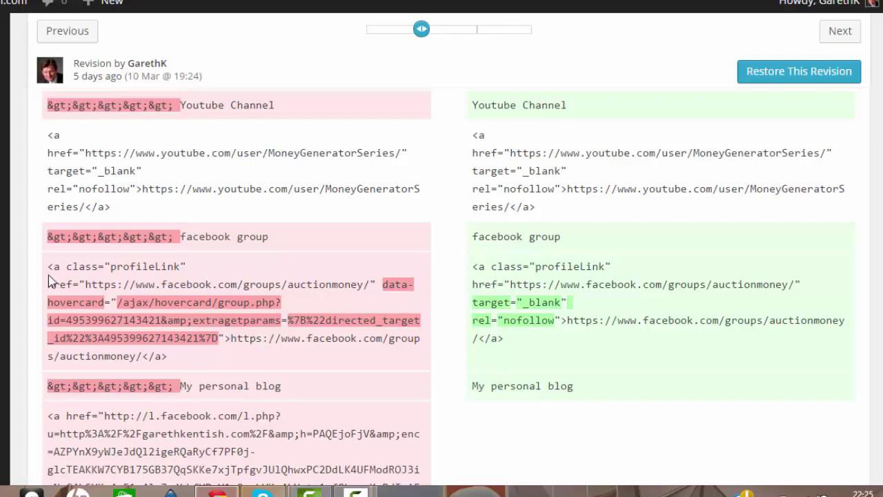
pyautogui.moveTo(53, 283); pyautogui.dragTo(254, 454)
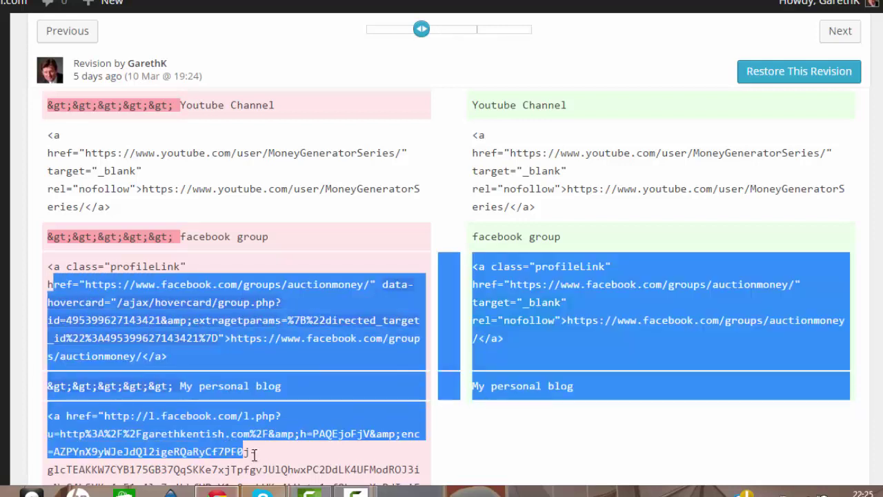
pyautogui.moveTo(179, 454); pyautogui.dragTo(326, 460)
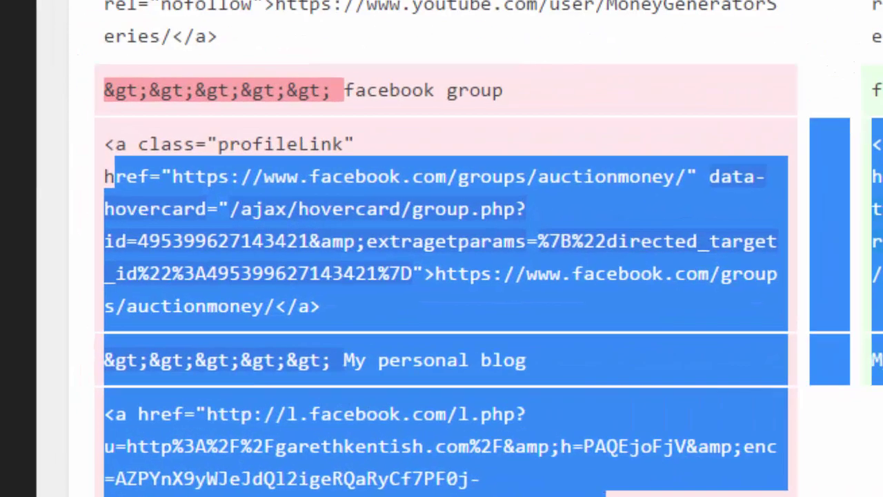
pyautogui.click(874, 138)
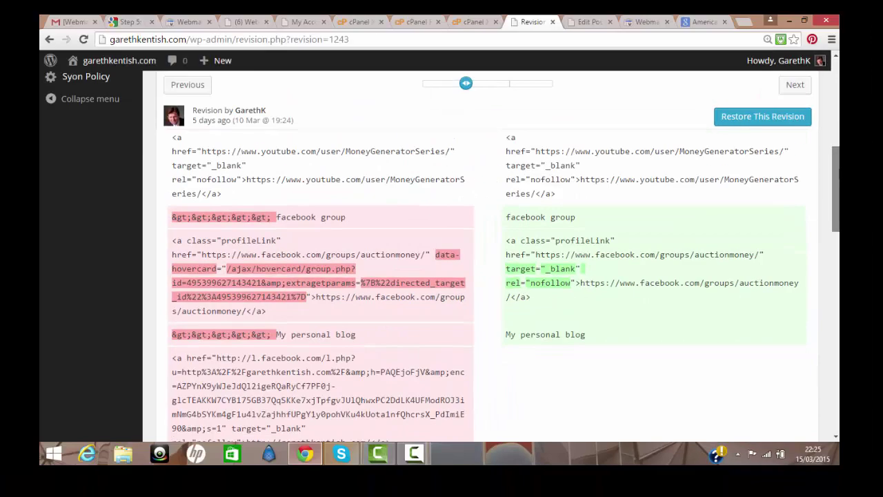
pyautogui.scroll(-3, 483, 283)
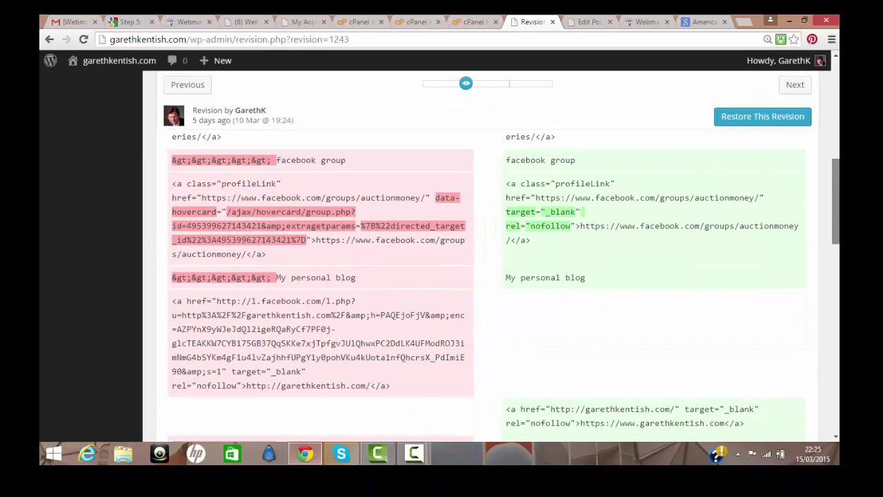
pyautogui.scroll(-2, 483, 283)
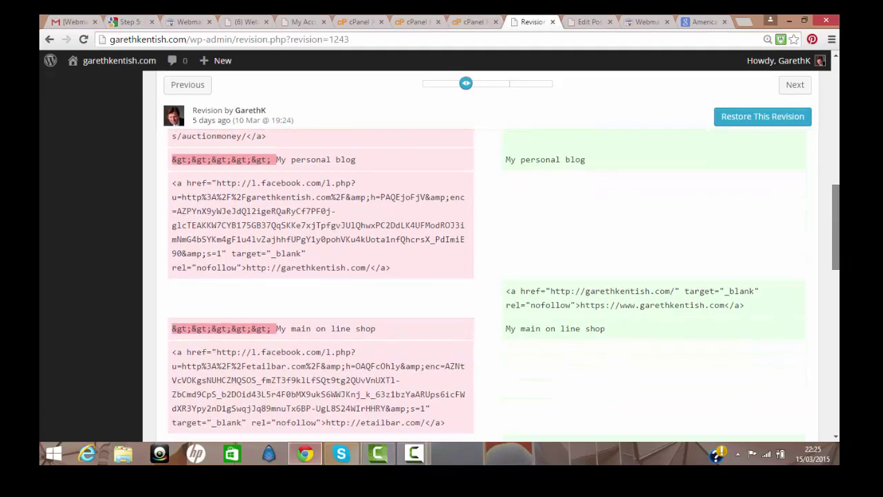
pyautogui.scroll(-2, 483, 283)
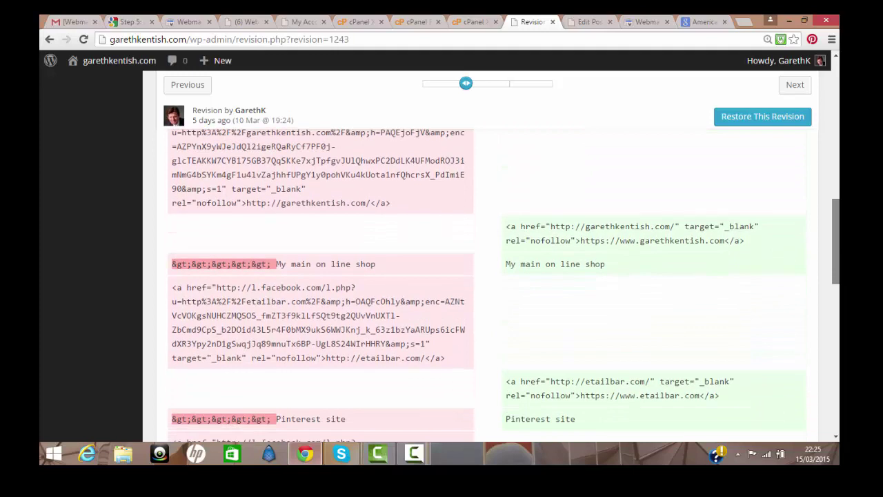
pyautogui.scroll(-1, 483, 282)
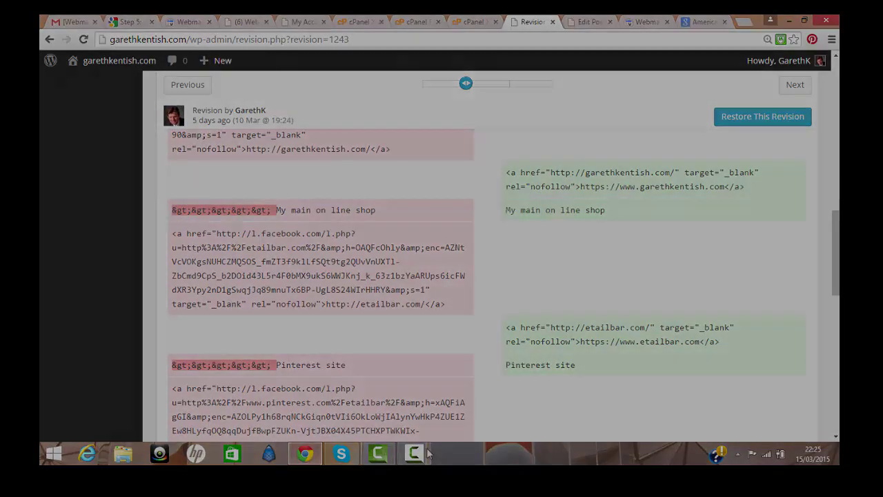
pyautogui.click(414, 454)
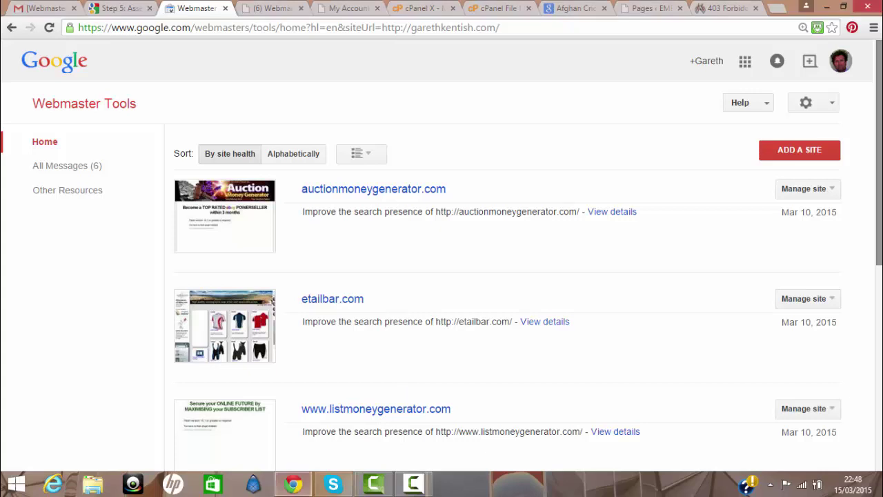
# In Webmaster Tools, open the last listed site, the blog with suspected hacking, and go to the page path in its Fetch as Google tool
pyautogui.scroll(-4, 524, 255)
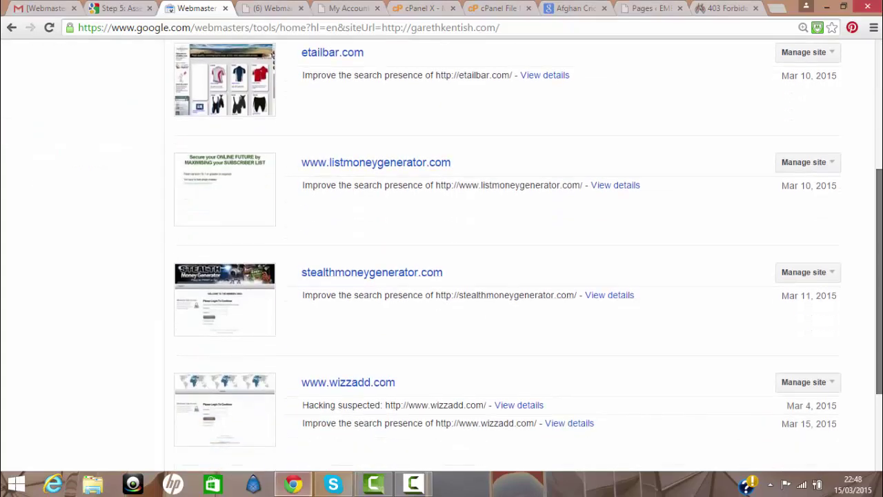
pyautogui.scroll(-2, 453, 347)
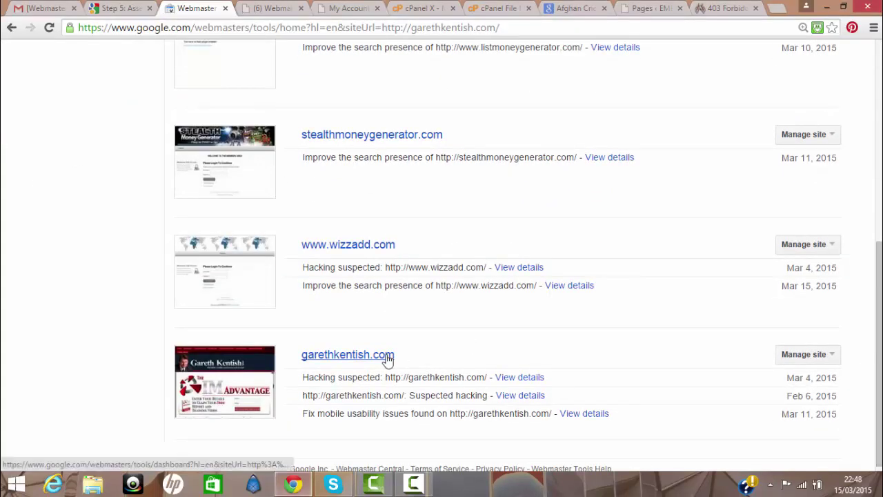
pyautogui.click(388, 358)
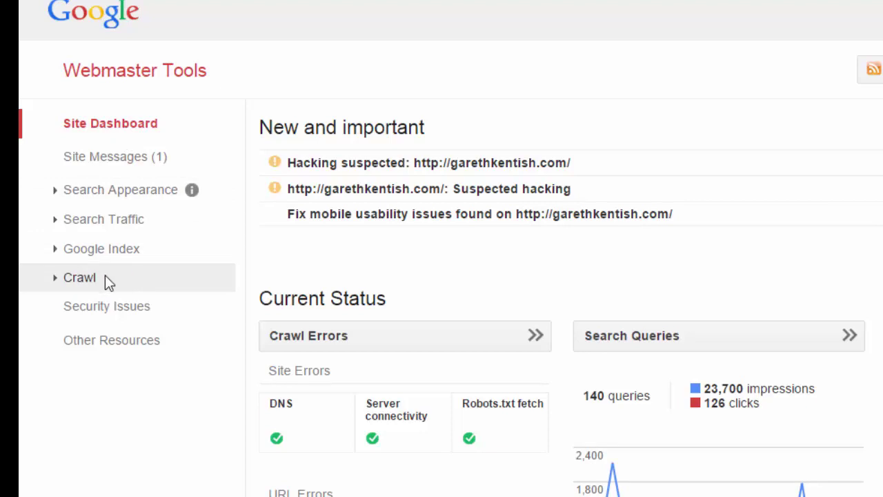
pyautogui.click(82, 281)
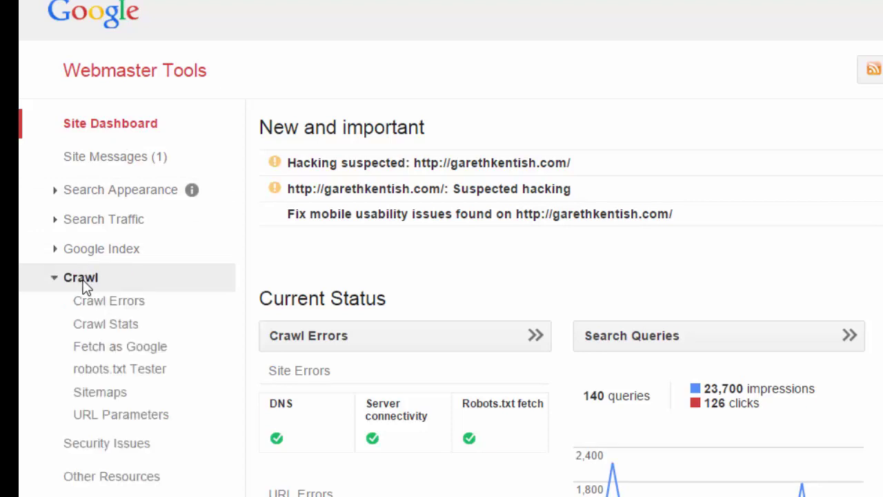
pyautogui.click(109, 349)
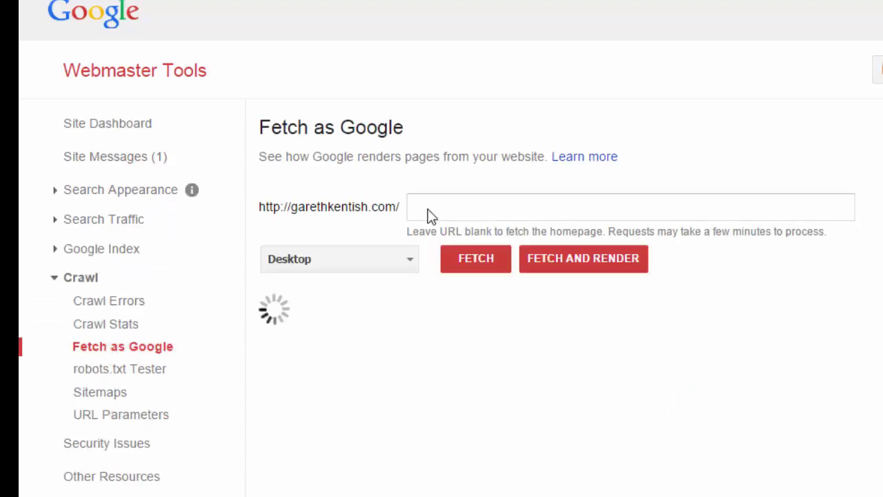
pyautogui.click(428, 208)
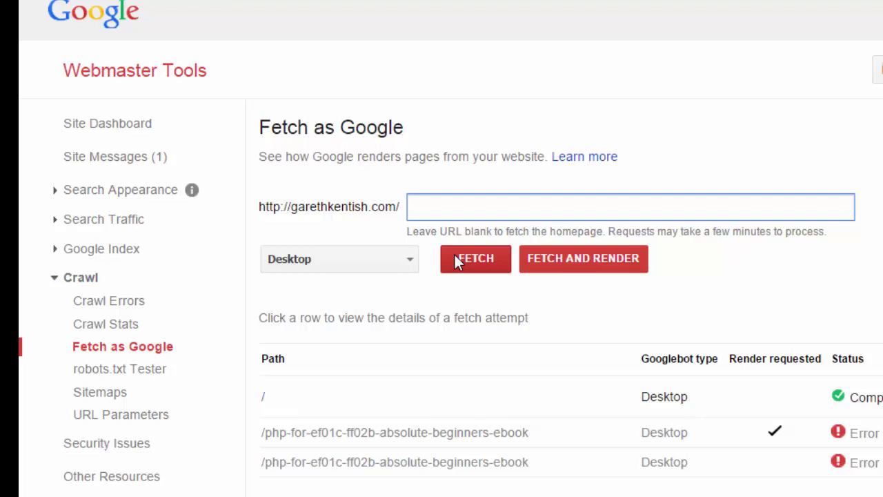
pyautogui.click(124, 78)
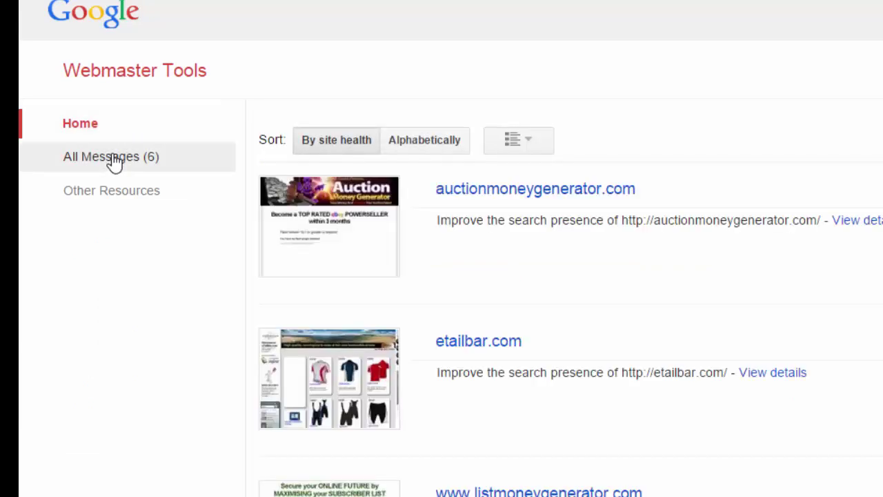
pyautogui.click(114, 158)
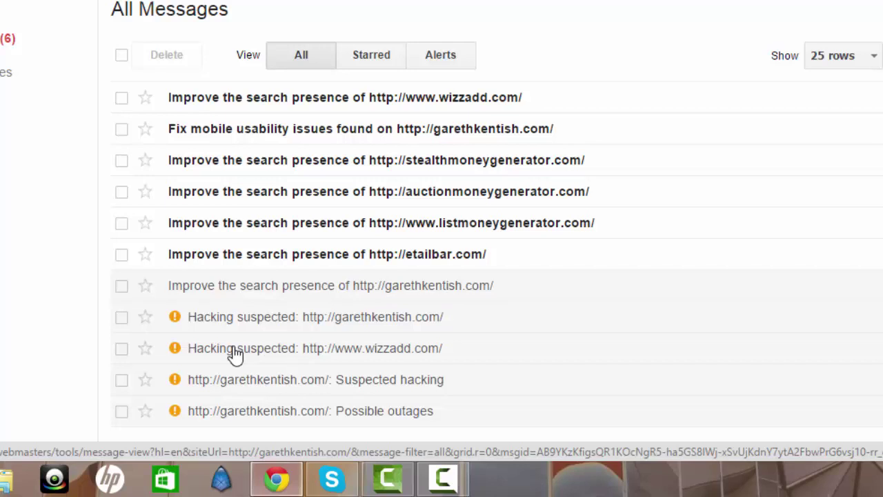
pyautogui.click(235, 349)
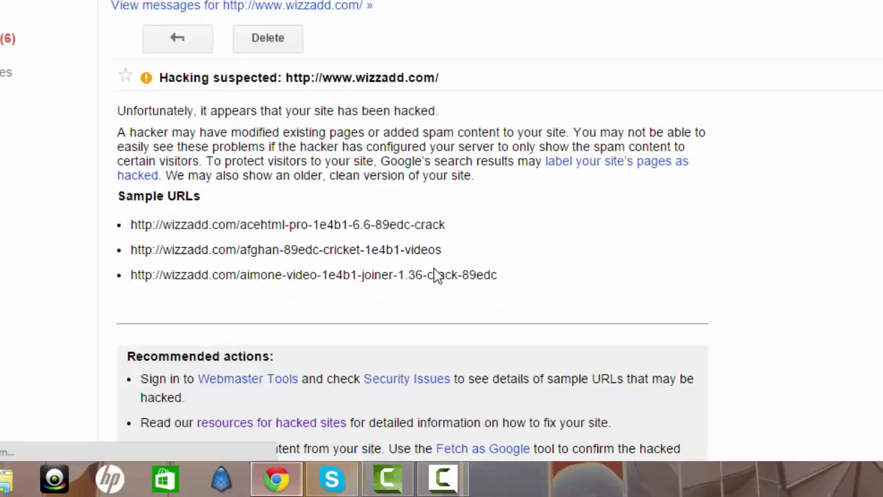
pyautogui.moveTo(465, 255); pyautogui.dragTo(134, 257)
pyautogui.hotkey('ctrl', 'c')
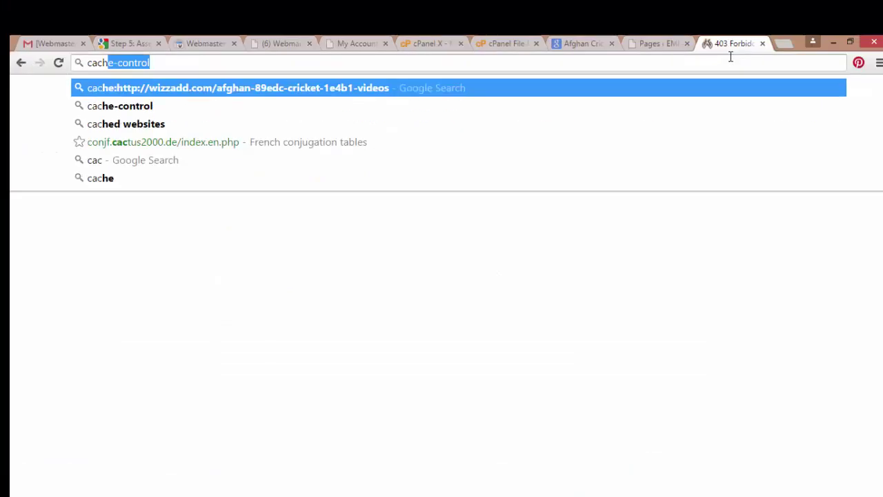
pyautogui.write('e.')
pyautogui.press('BackSpace')
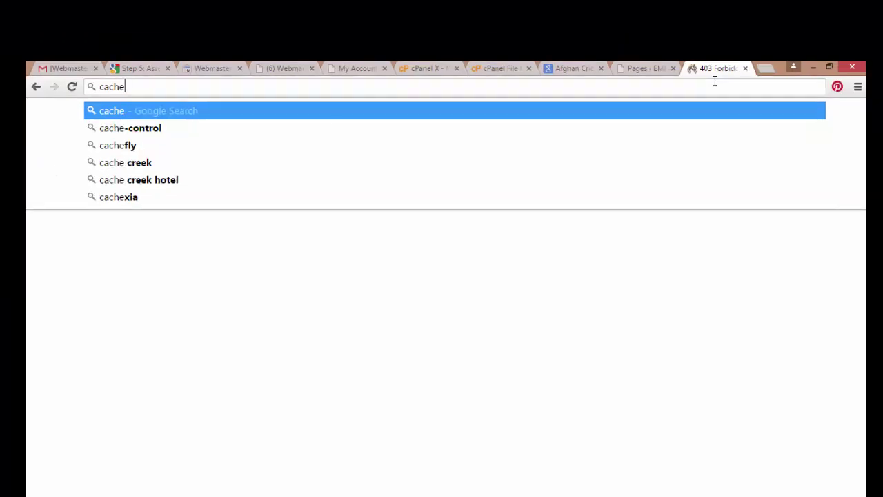
pyautogui.write('@')
pyautogui.press('BackSpace')
pyautogui.write(':')
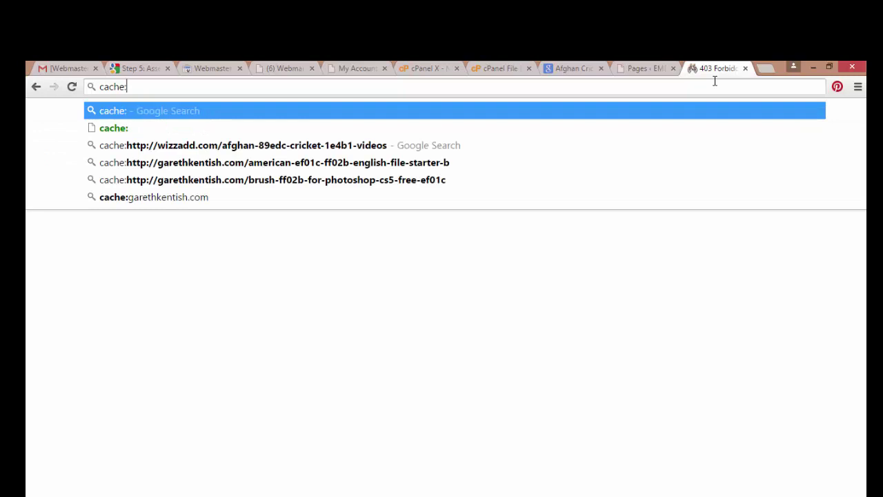
pyautogui.hotkey('ctrl', 'v')
pyautogui.press('Return')
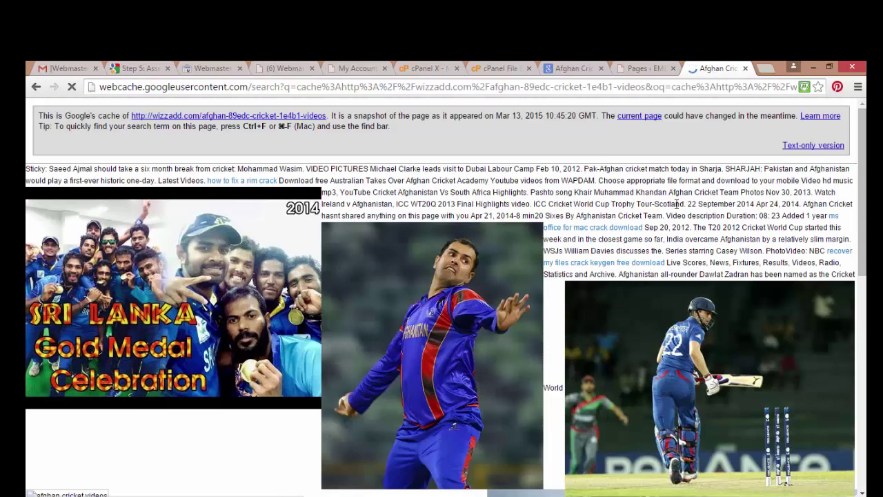
# Examine the cached wizzadd.com page for injected cricket text, images and spam links mixed with the site's own content
pyautogui.scroll(-1, 442, 296)
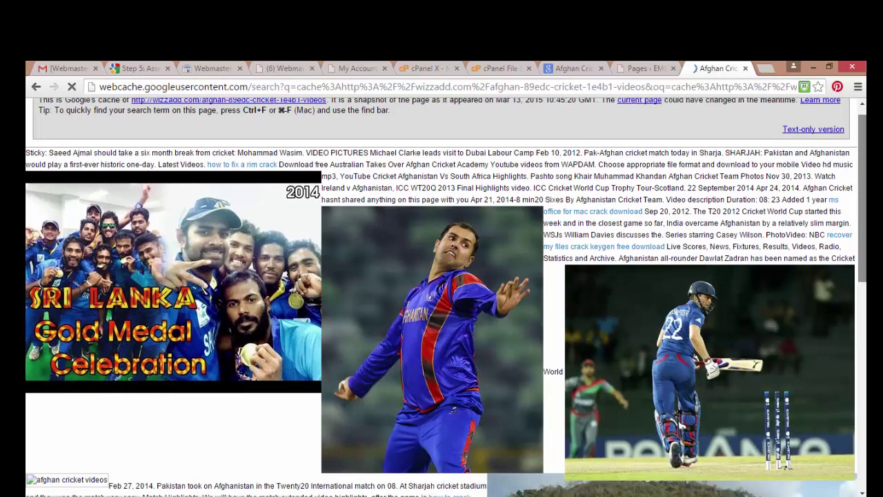
pyautogui.scroll(-1, 442, 296)
pyautogui.scroll(-2, 442, 297)
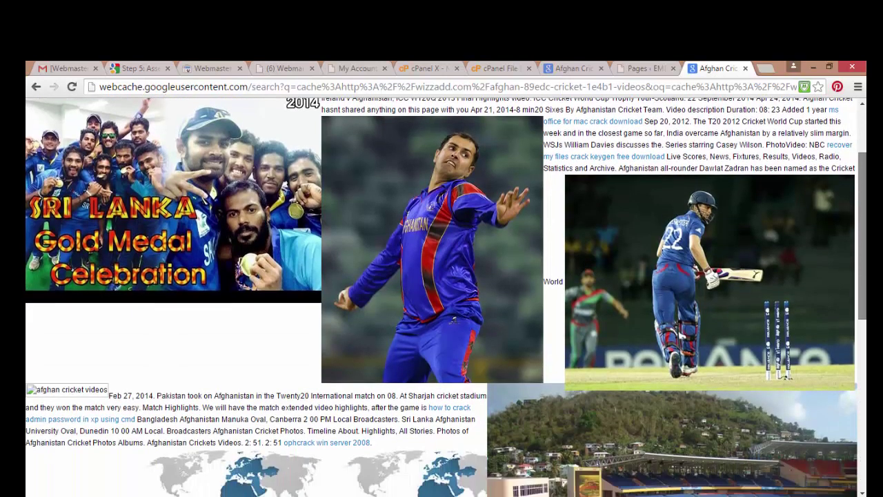
pyautogui.scroll(-3, 441, 297)
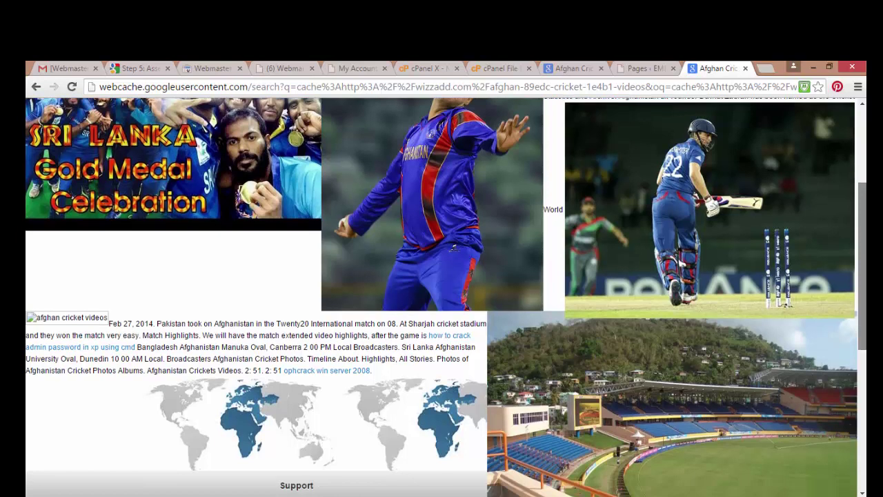
pyautogui.scroll(-3, 442, 296)
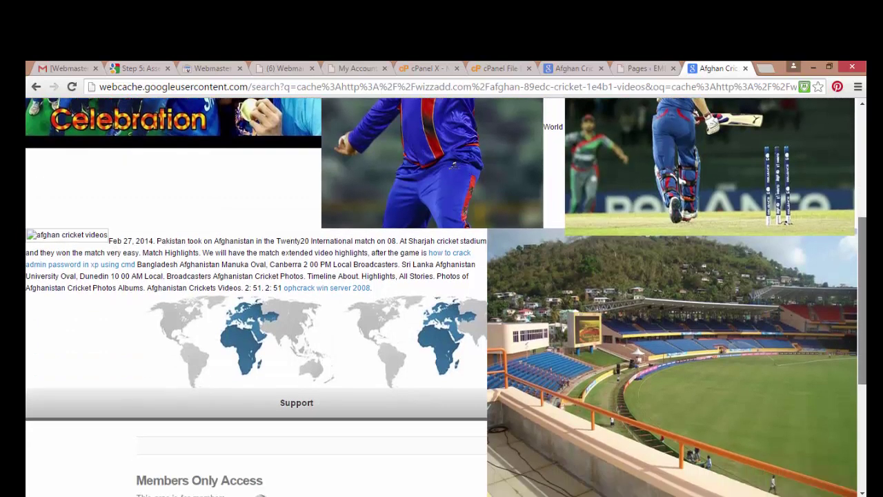
pyautogui.scroll(6, 442, 296)
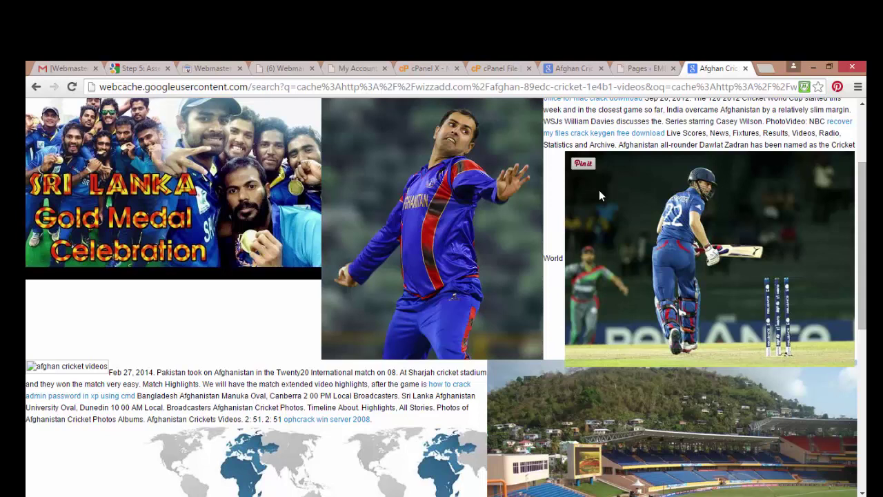
# In cPanel File Manager, change the wizzadd.com folder's permissions to 700 by removing the group's read and execute rights
pyautogui.click(494, 69)
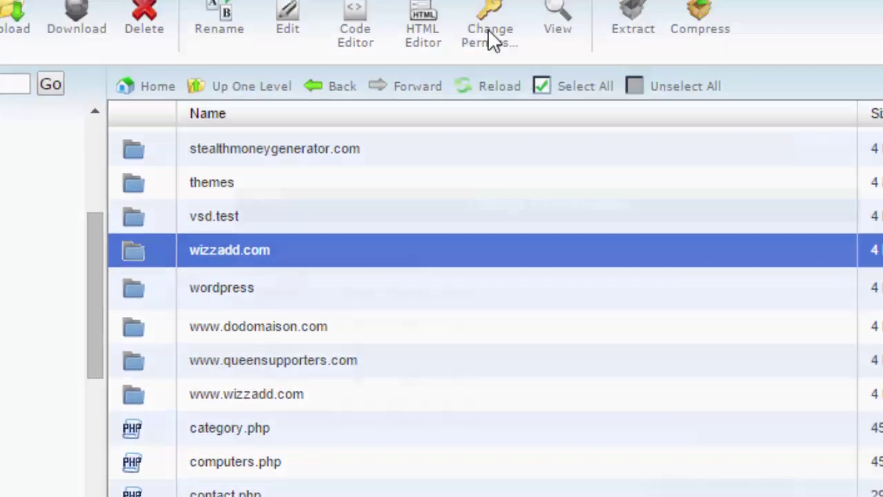
pyautogui.click(489, 33)
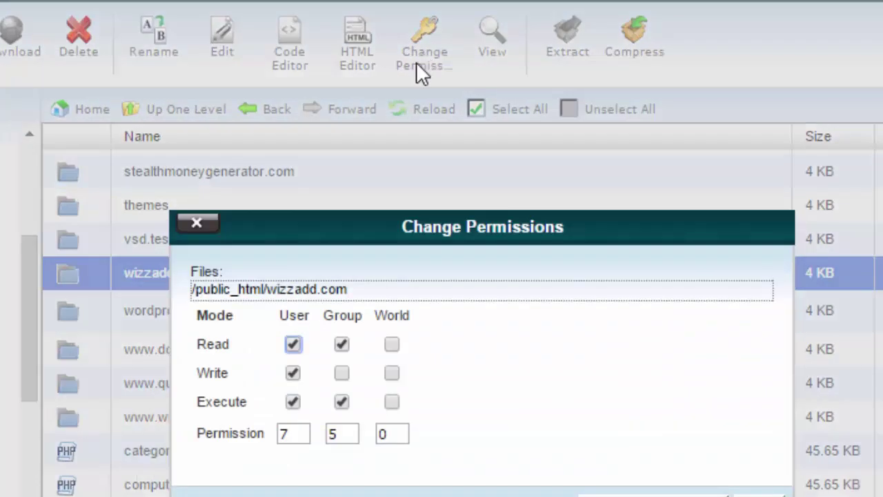
pyautogui.click(342, 344)
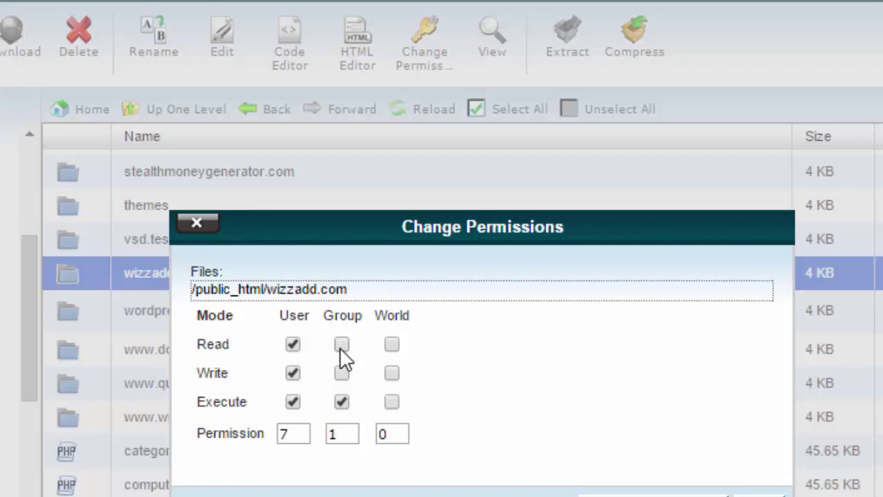
pyautogui.click(342, 402)
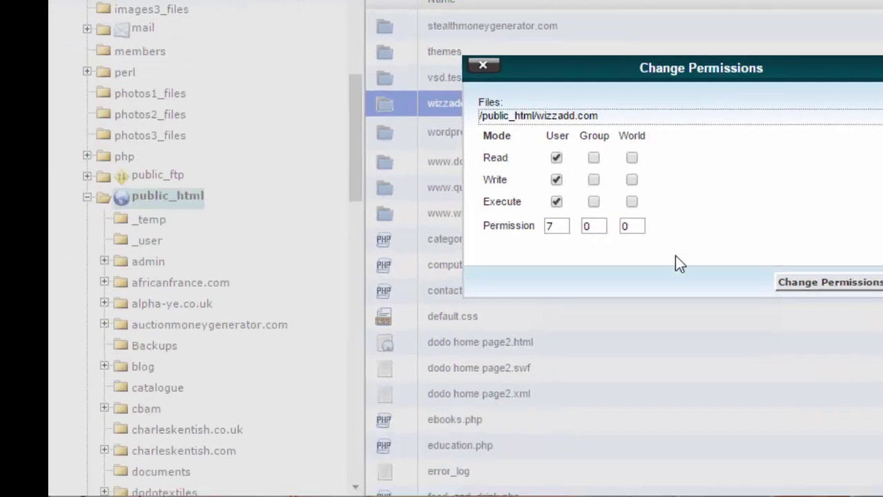
pyautogui.click(813, 284)
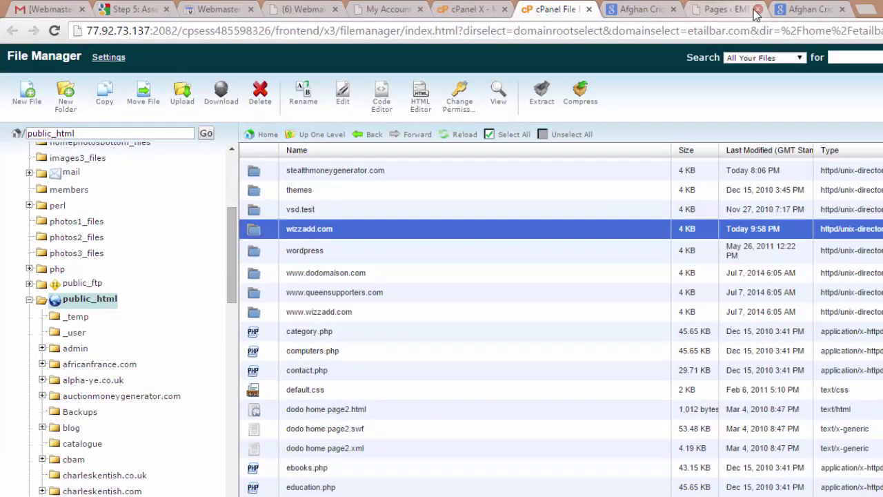
# Load wizzadd.com in a new browser tab to check public access to the site
pyautogui.click(867, 11)
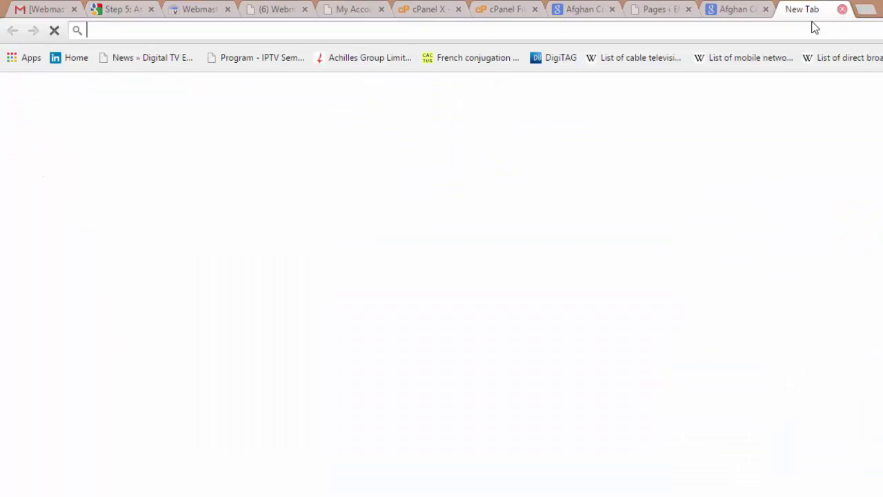
pyautogui.write('wizz')
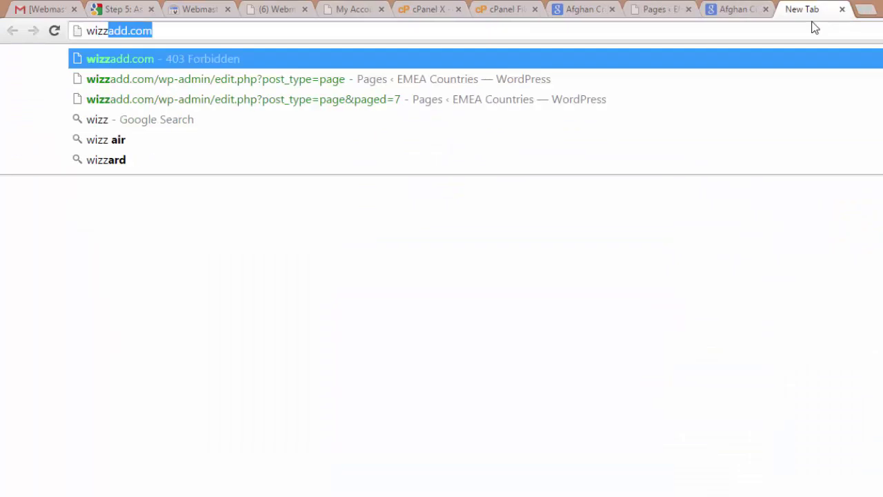
pyautogui.write('add.com')
pyautogui.press('Return')
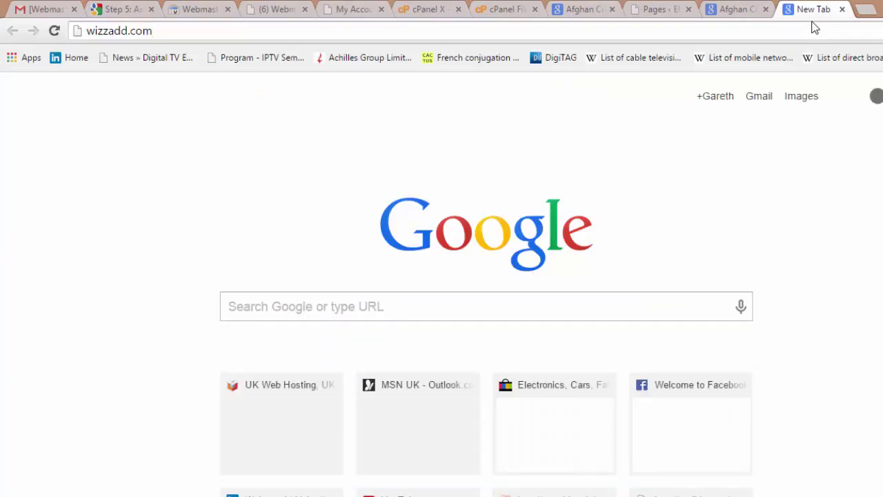